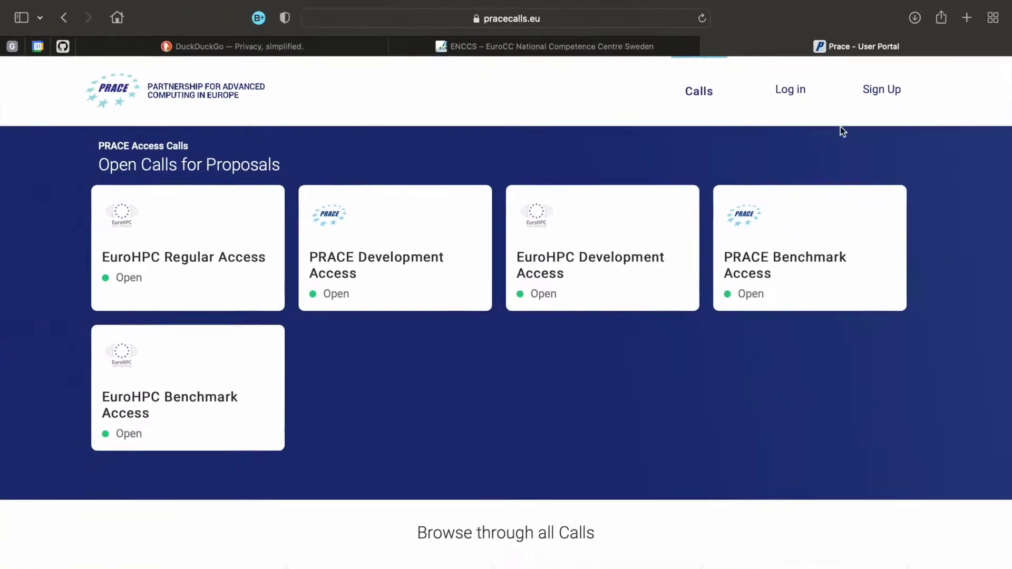
Register a new portal account with the applicant's first and last name
{"action": "left_click", "coordinate": [889, 95]}
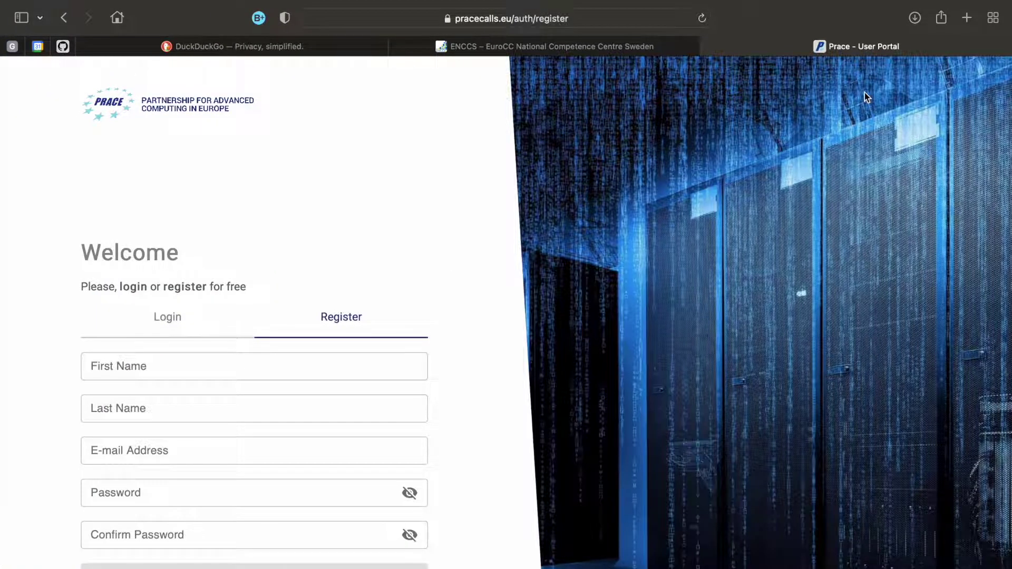
{"action": "left_click", "coordinate": [253, 366]}
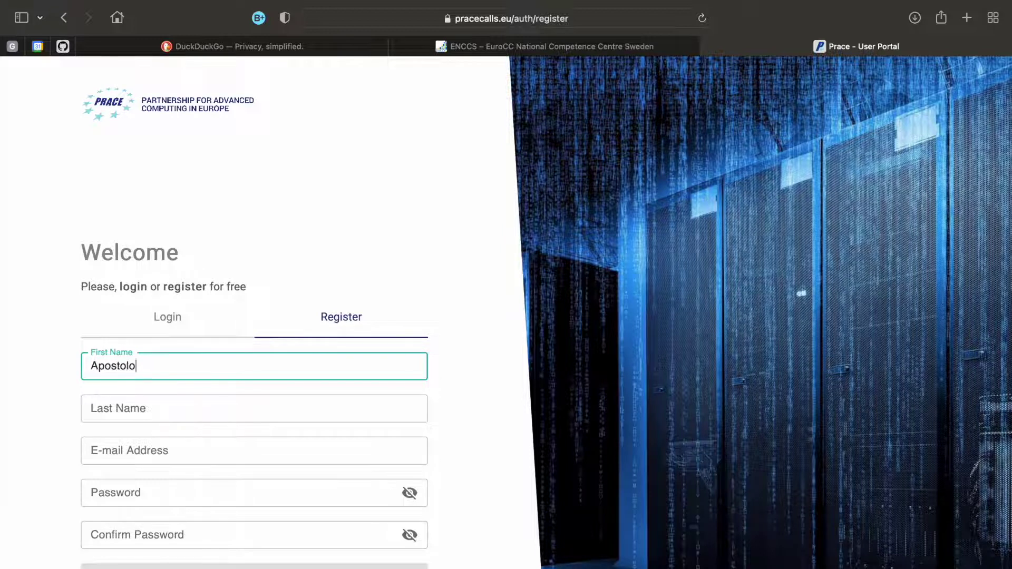
{"action": "key", "text": "Tab"}
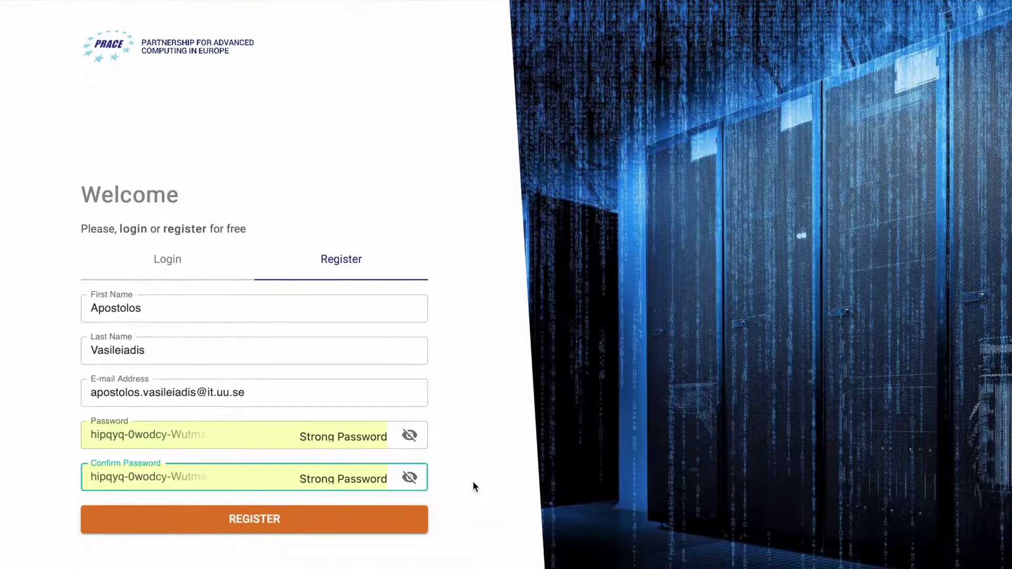
{"action": "key", "text": "Return"}
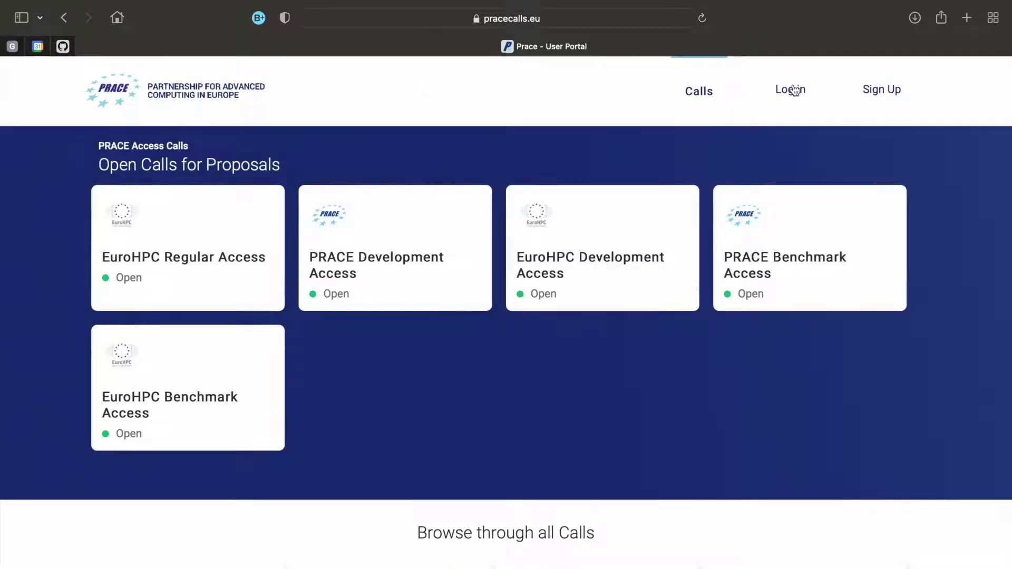
Log in after accepting the terms of use and privacy policy
{"action": "left_click", "coordinate": [791, 91]}
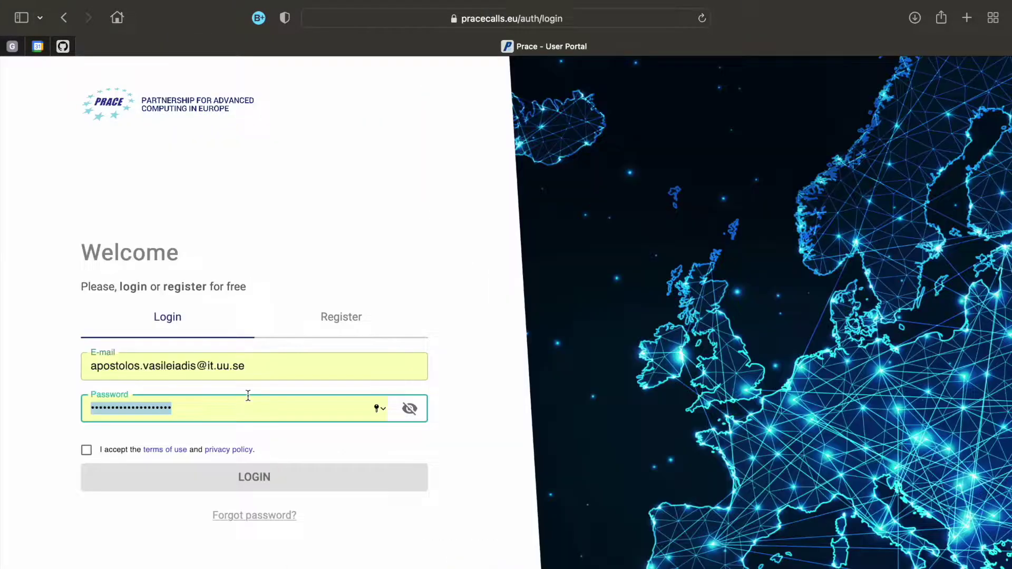
{"action": "left_click", "coordinate": [86, 449]}
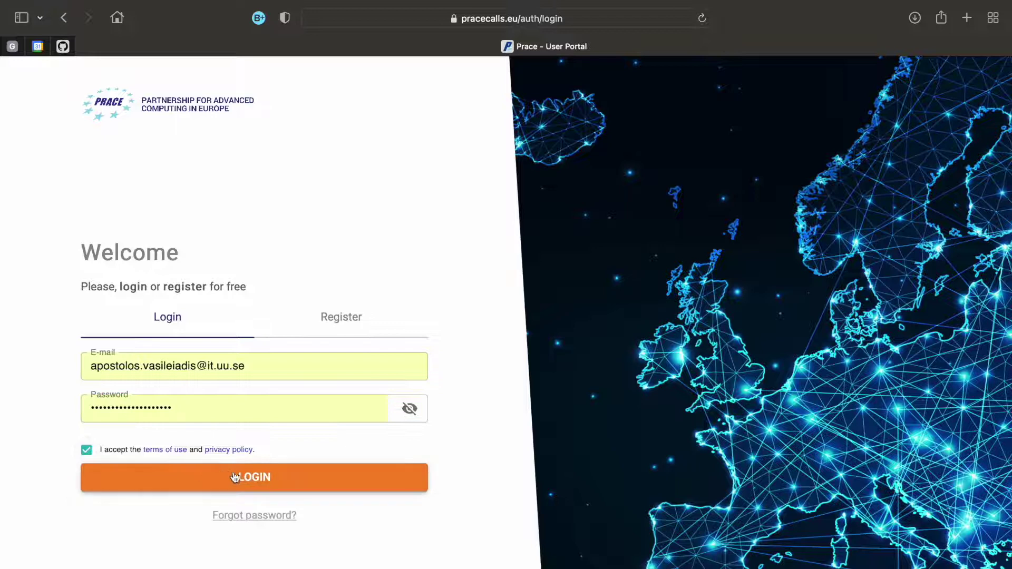
{"action": "left_click", "coordinate": [235, 477]}
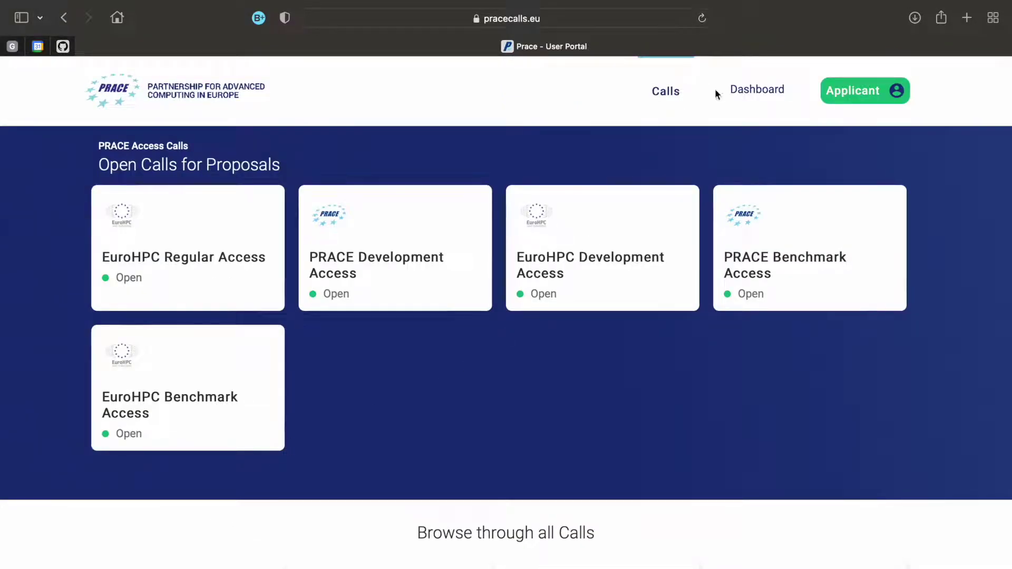
{"action": "left_click", "coordinate": [897, 95]}
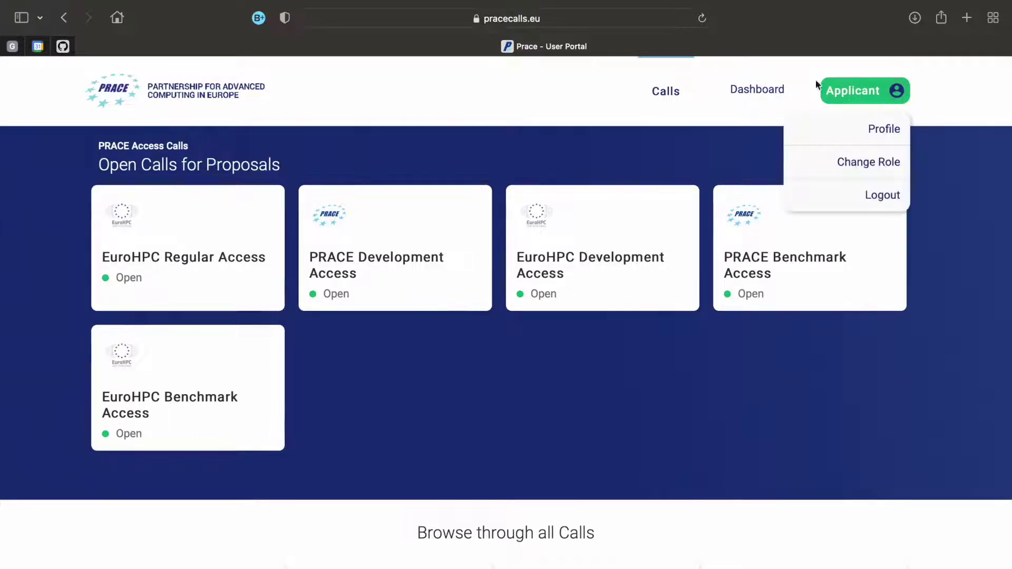
{"action": "left_click", "coordinate": [757, 90]}
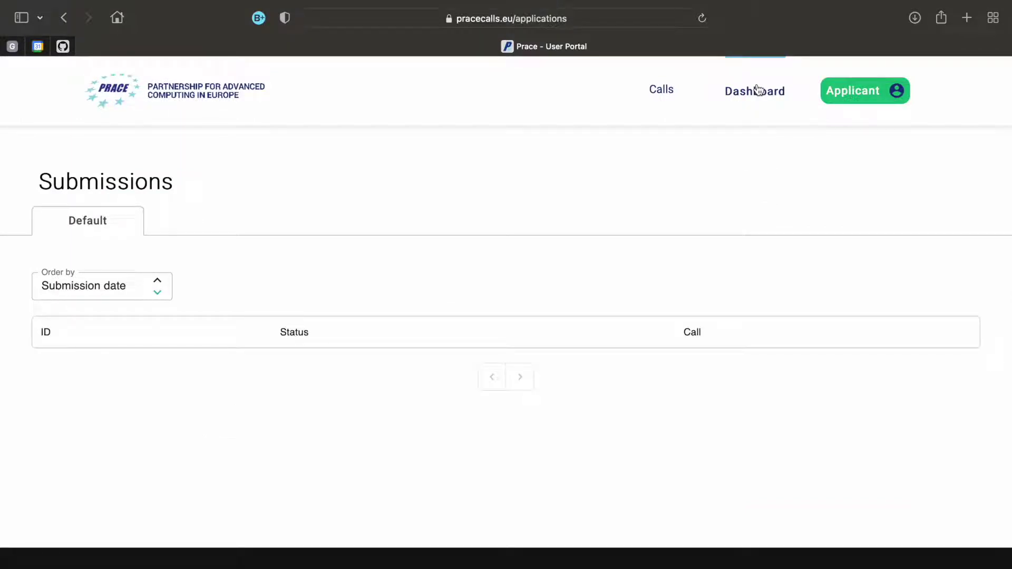
{"action": "left_click", "coordinate": [666, 91]}
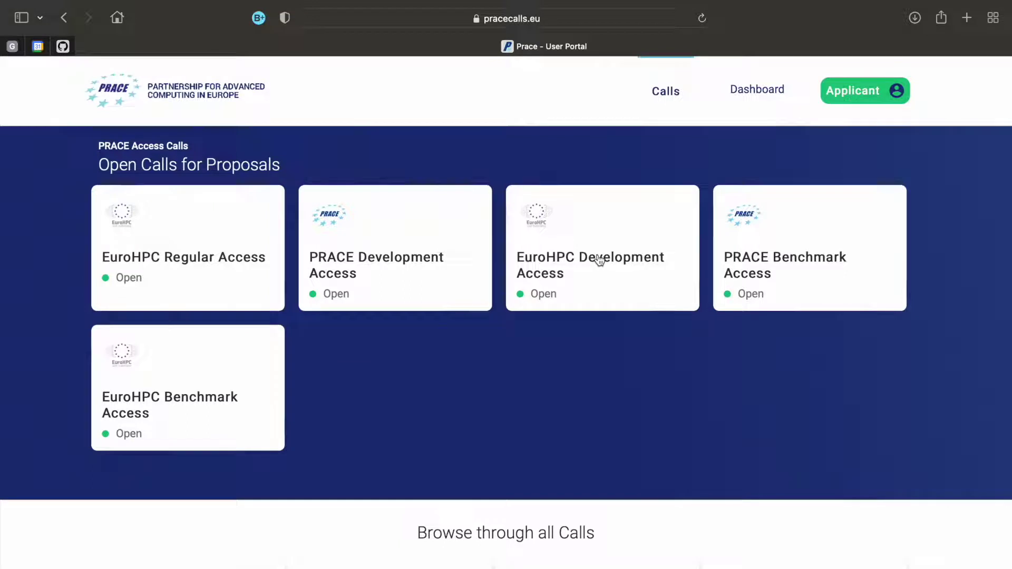
{"action": "left_click", "coordinate": [599, 259]}
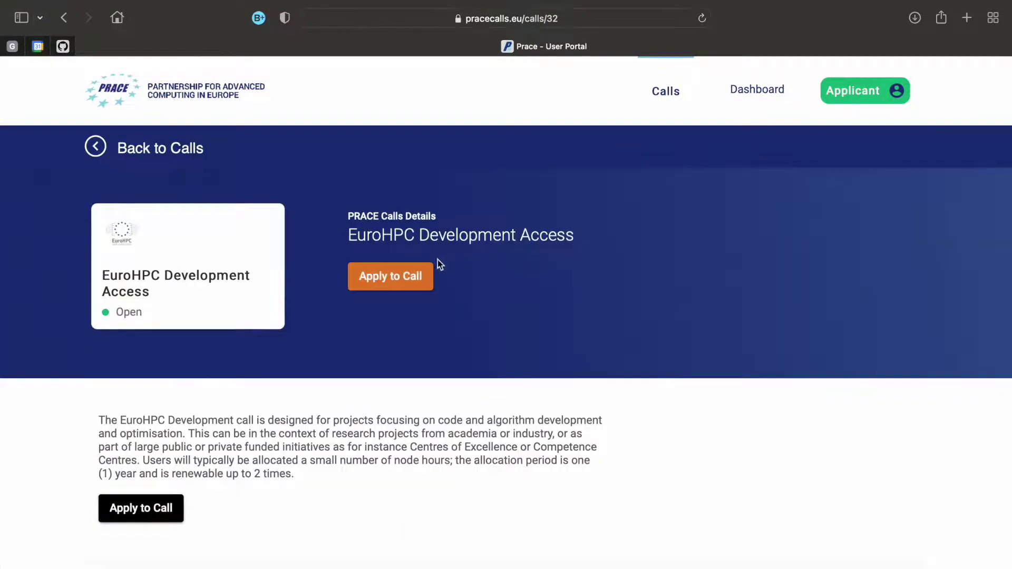
{"action": "left_click", "coordinate": [392, 280]}
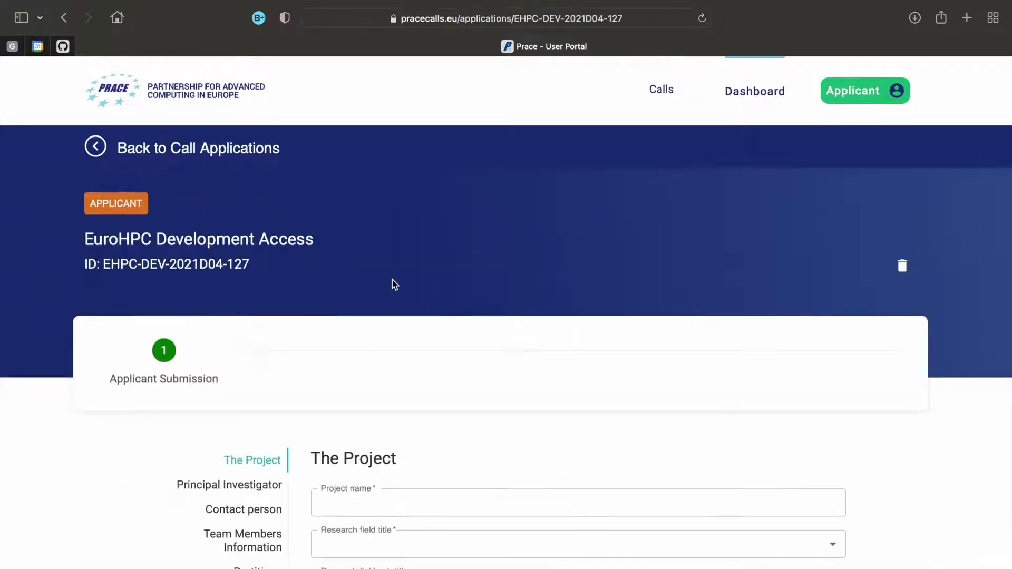
{"action": "scroll", "coordinate": [392, 284], "scroll_direction": "down", "scroll_amount": 3}
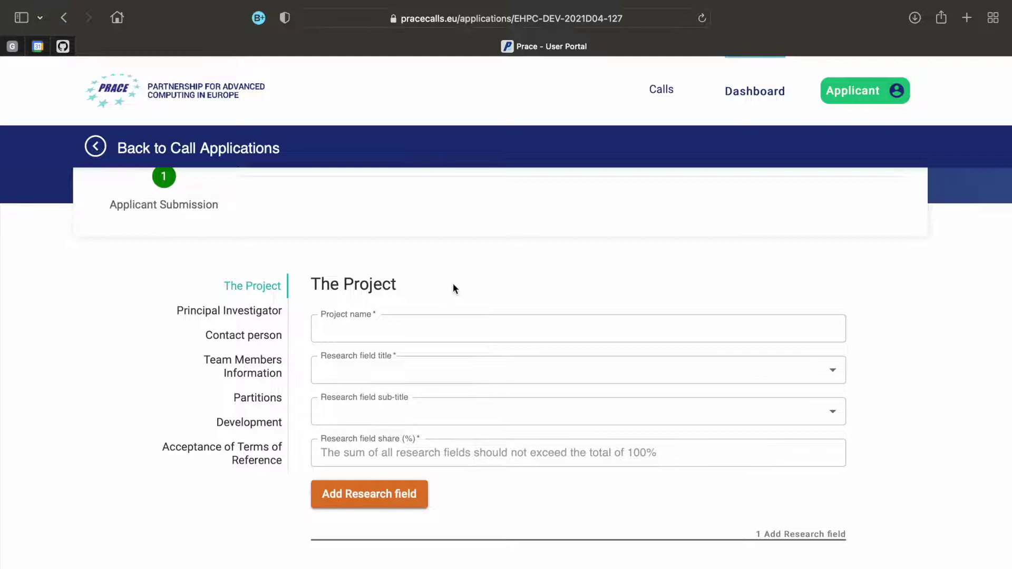
Name the project 'Simulation Test' with research field PE3 and sub-title PE2_2 Particle physics
{"action": "left_click", "coordinate": [545, 333]}
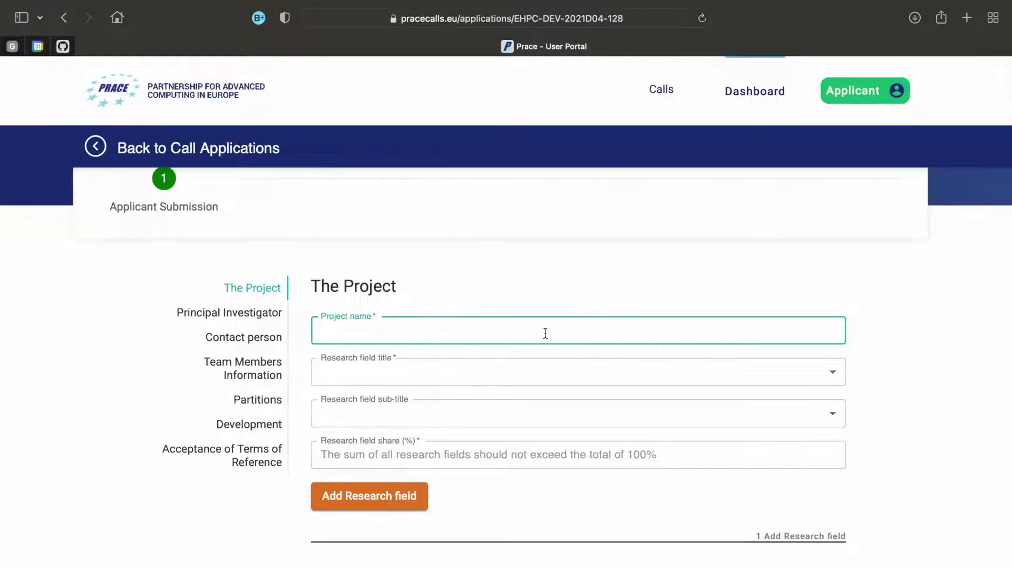
{"action": "type", "text": "Simulation Test"}
{"action": "key", "text": "Tab"}
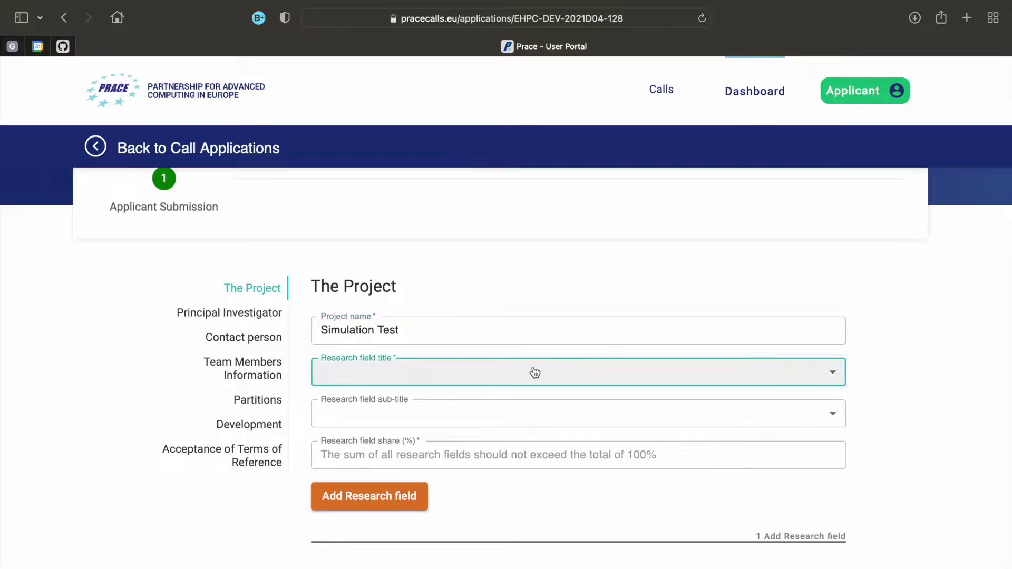
{"action": "left_click", "coordinate": [535, 373]}
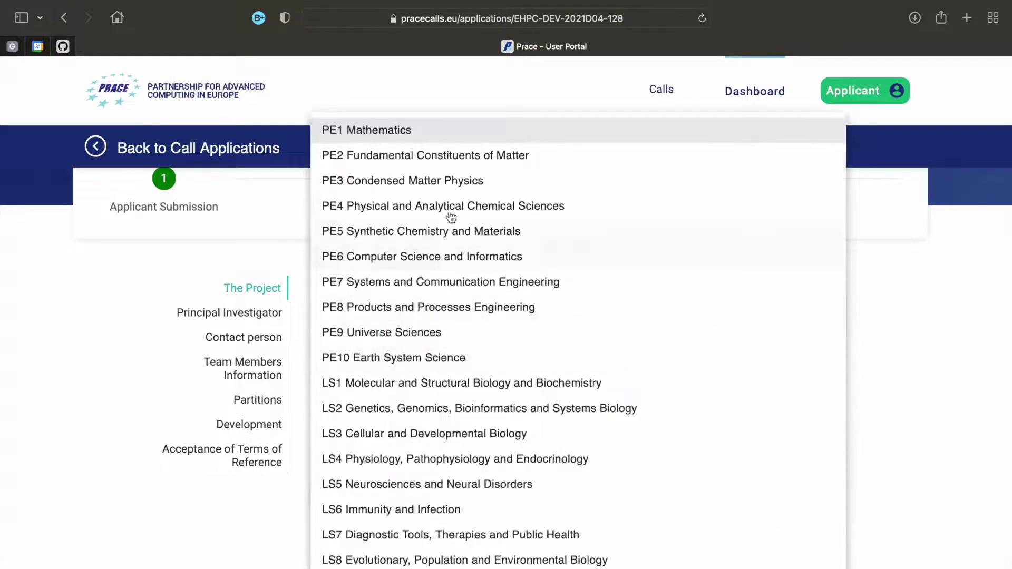
{"action": "left_click", "coordinate": [440, 182]}
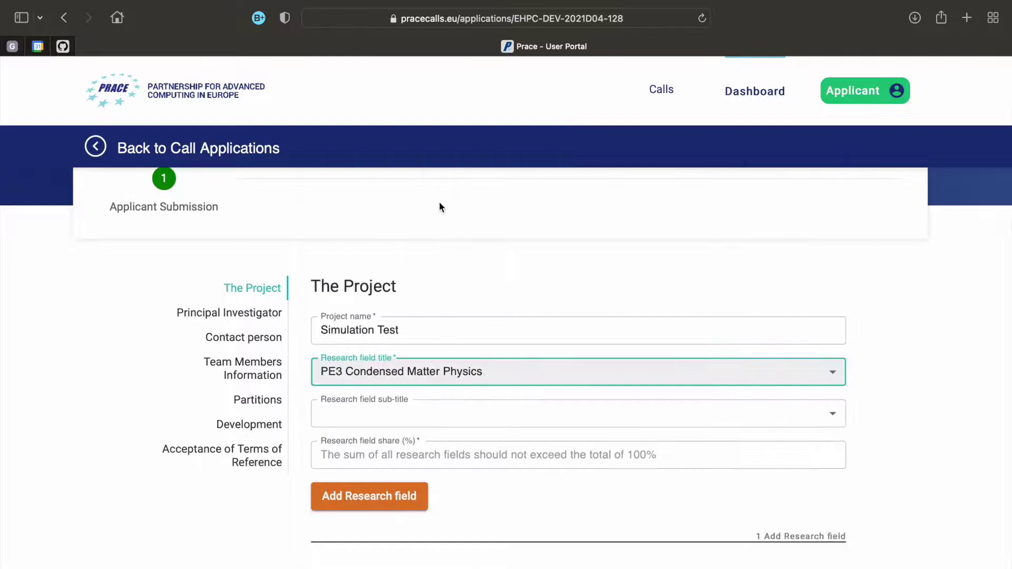
{"action": "left_click", "coordinate": [472, 416]}
{"action": "scroll", "coordinate": [478, 421], "scroll_direction": "down", "scroll_amount": 3}
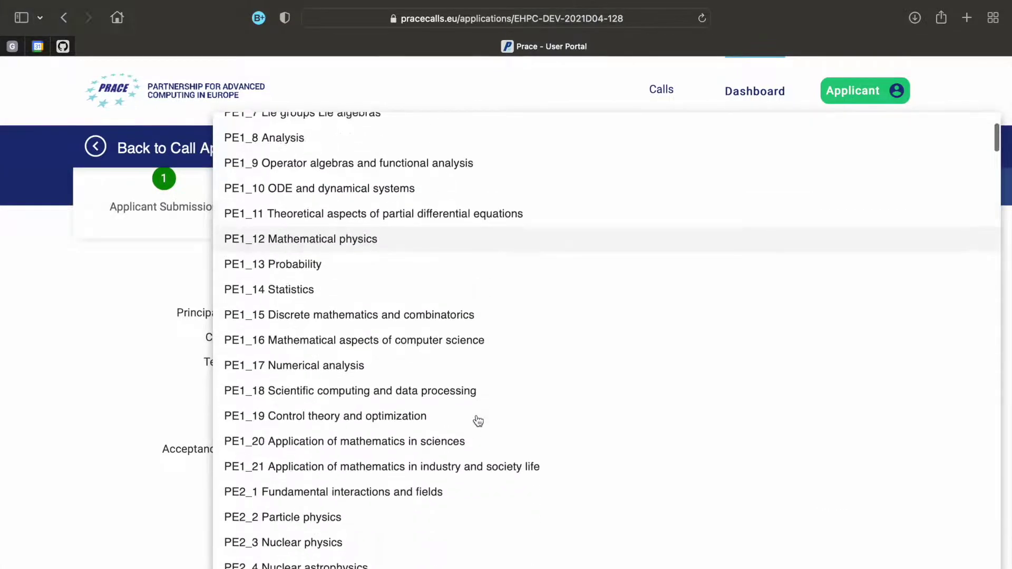
{"action": "scroll", "coordinate": [478, 421], "scroll_direction": "down", "scroll_amount": 3}
{"action": "scroll", "coordinate": [354, 335], "scroll_direction": "up", "scroll_amount": 1}
{"action": "left_click", "coordinate": [352, 335]}
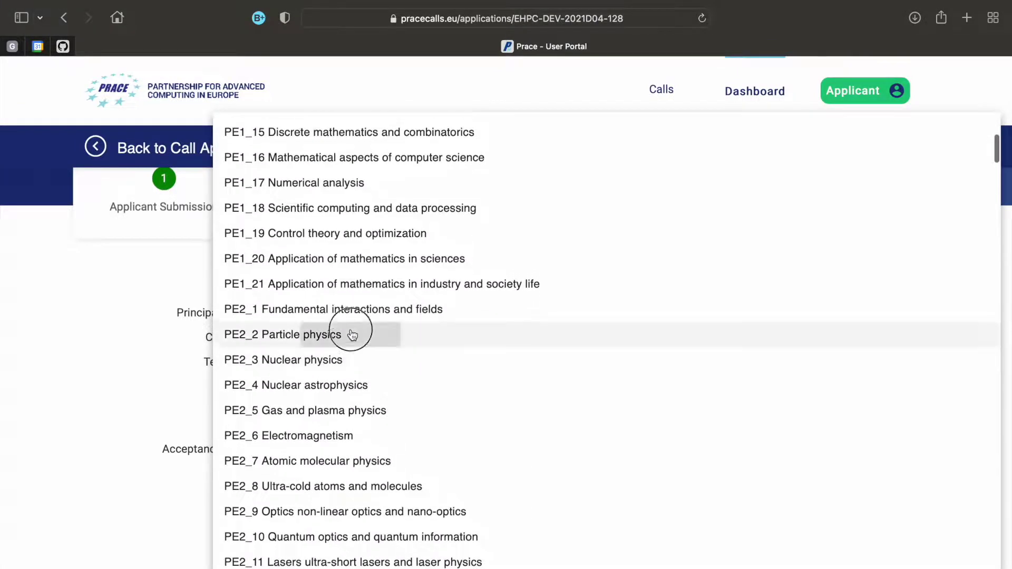
{"action": "scroll", "coordinate": [460, 453], "scroll_direction": "down", "scroll_amount": 1}
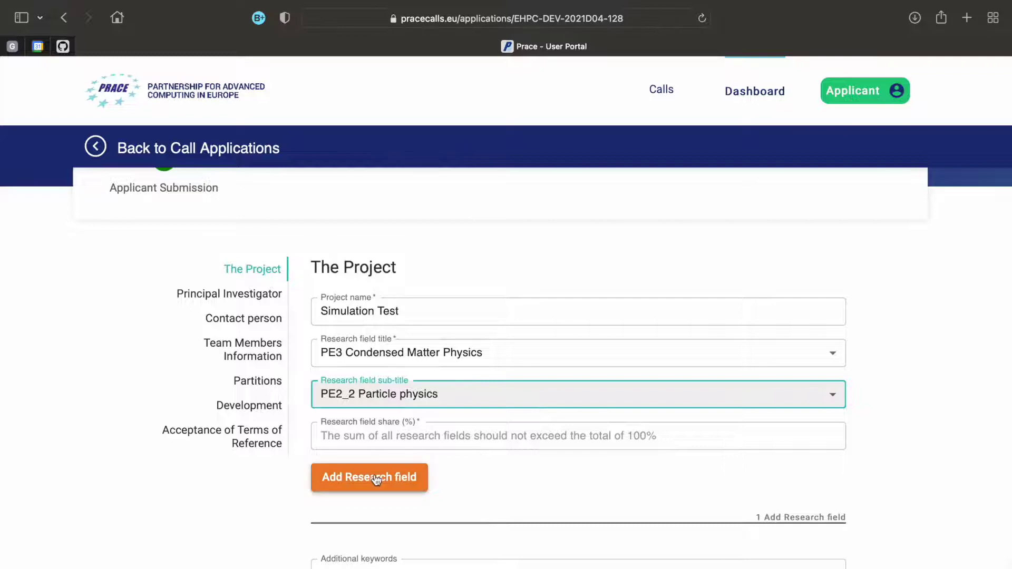
Add a second research field PE2 / PE2_3 Nuclear physics, splitting shares 40 and 60
{"action": "left_click", "coordinate": [376, 479]}
{"action": "left_click", "coordinate": [459, 443]}
{"action": "left_click", "coordinate": [477, 154]}
{"action": "left_click", "coordinate": [432, 484]}
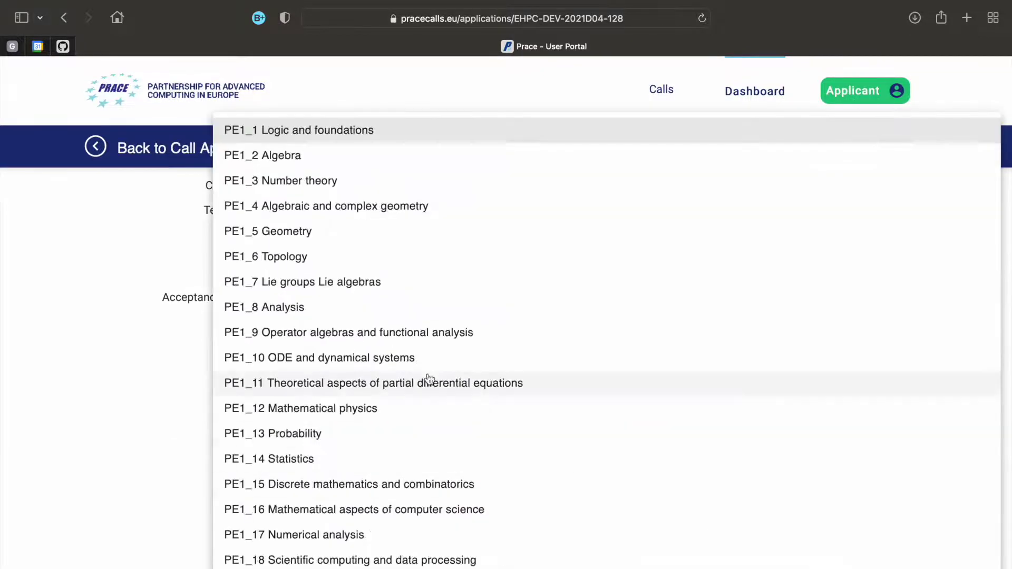
{"action": "scroll", "coordinate": [429, 379], "scroll_direction": "down", "scroll_amount": 5}
{"action": "left_click", "coordinate": [409, 441]}
{"action": "left_click", "coordinate": [399, 304]}
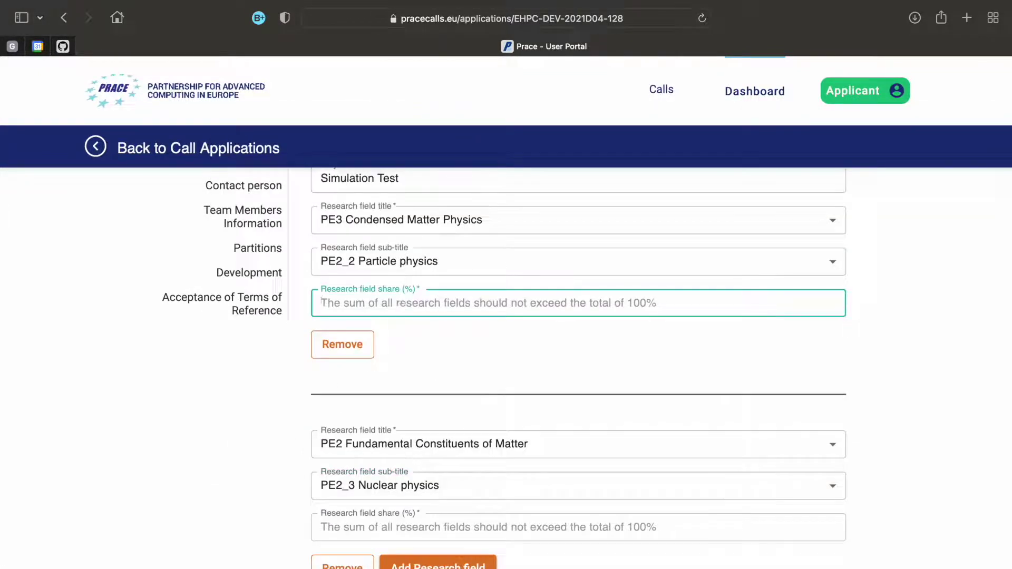
{"action": "type", "text": "40"}
{"action": "left_click", "coordinate": [399, 527]}
{"action": "type", "text": "60"}
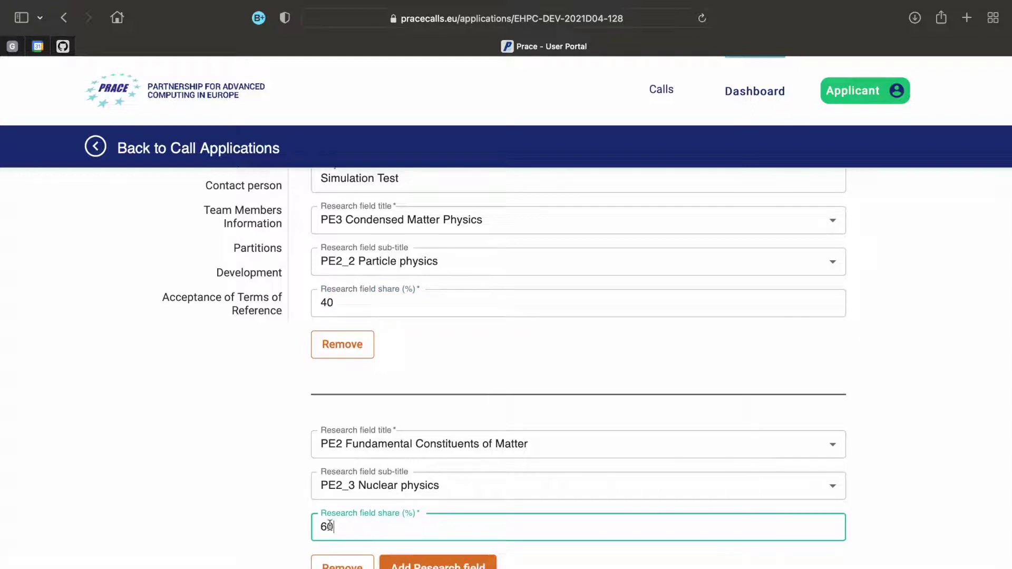
{"action": "left_click", "coordinate": [292, 521]}
Add keywords 'particle physics, condensed matter physics, mathematical physics, simulation', declare civilian purpose, and write the summary
{"action": "scroll", "coordinate": [292, 517], "scroll_direction": "down", "scroll_amount": 5}
{"action": "left_click", "coordinate": [422, 382]}
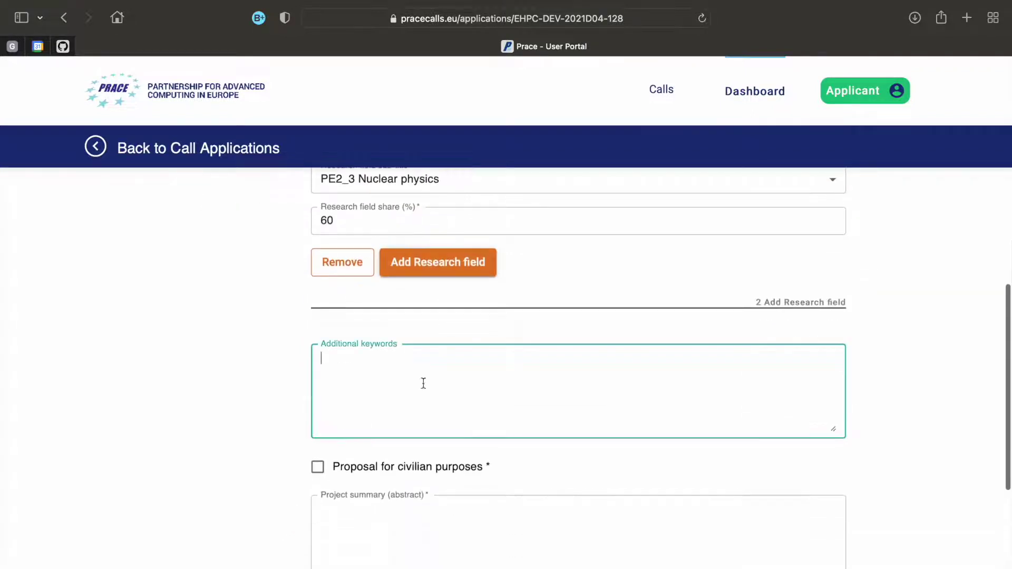
{"action": "type", "text": "particle physics, condensed matter physics, "}
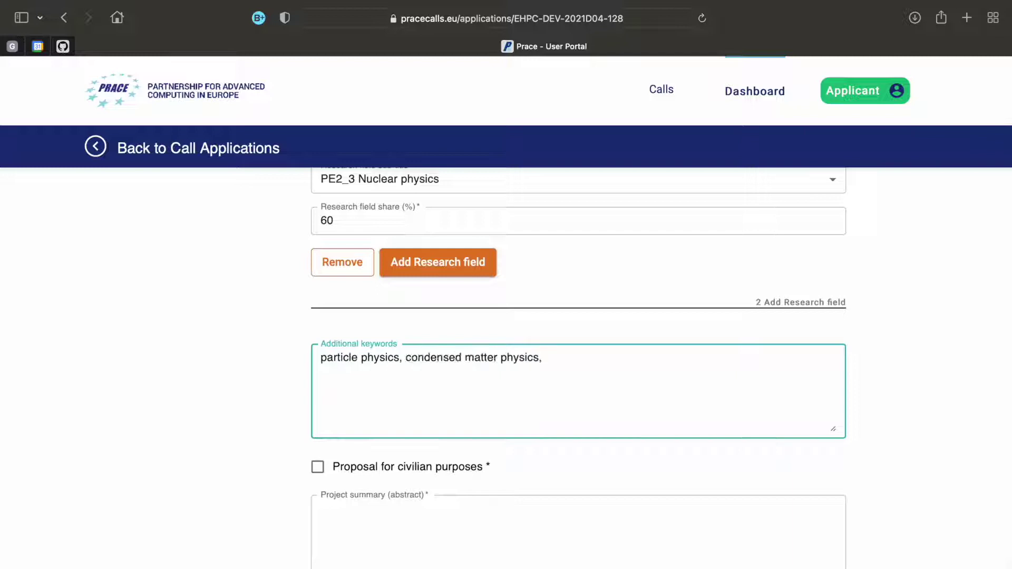
{"action": "type", "text": "mathematical physics, simulation"}
{"action": "scroll", "coordinate": [275, 374], "scroll_direction": "down", "scroll_amount": 2}
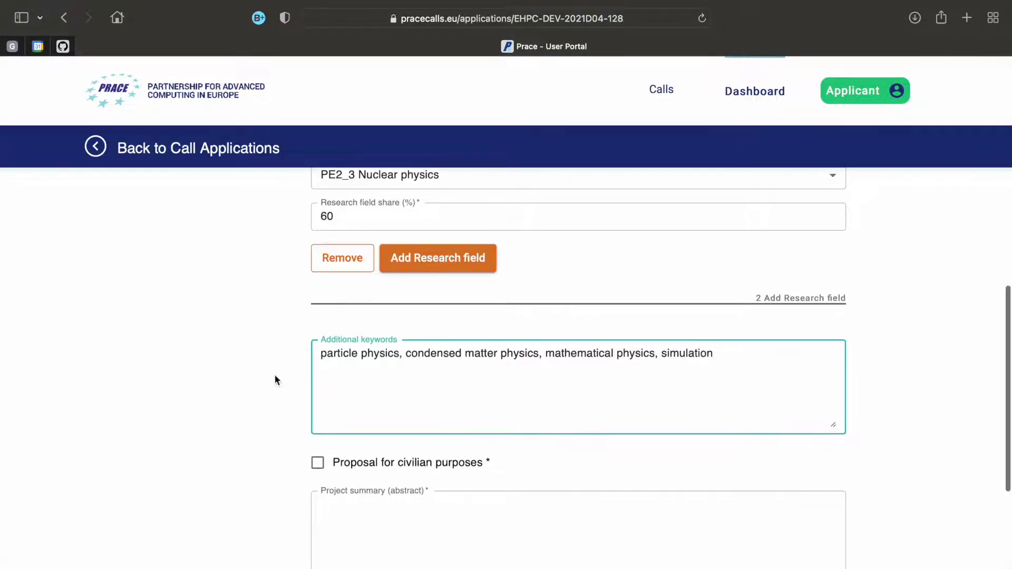
{"action": "scroll", "coordinate": [275, 375], "scroll_direction": "down", "scroll_amount": 1}
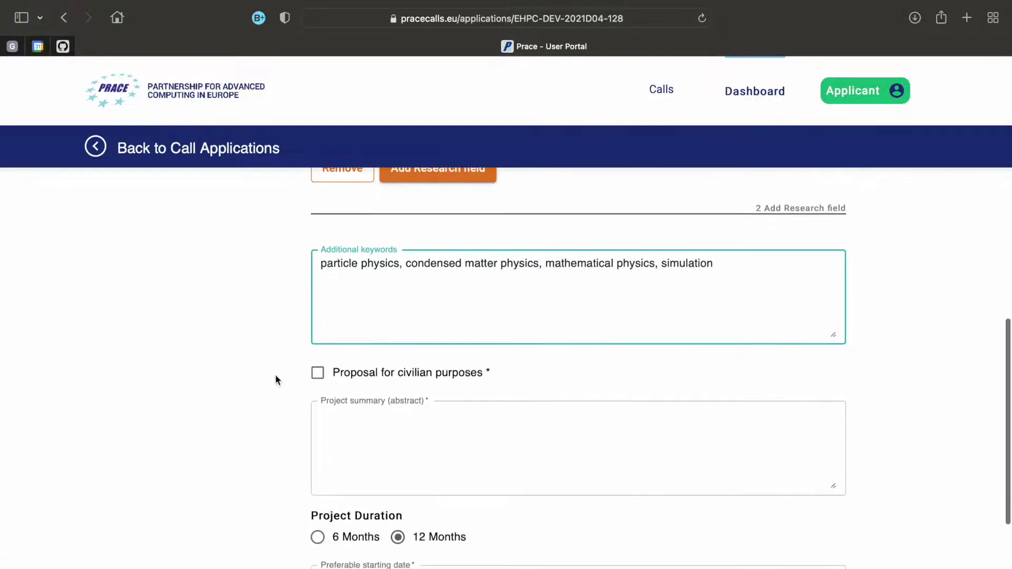
{"action": "left_click", "coordinate": [317, 374]}
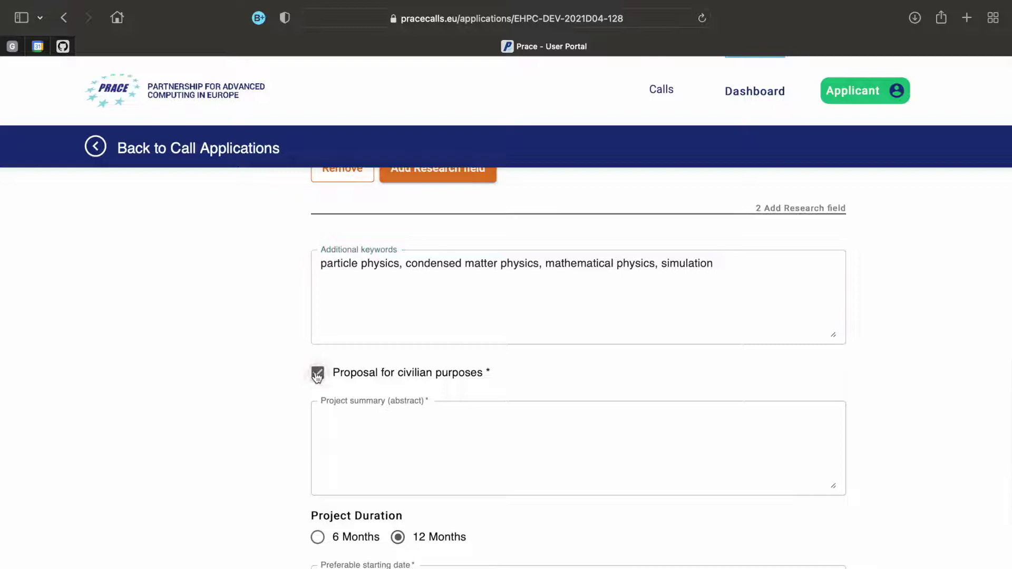
{"action": "left_click", "coordinate": [352, 425]}
{"action": "type", "text": "This project is about simulating a test for condensed matter p"}
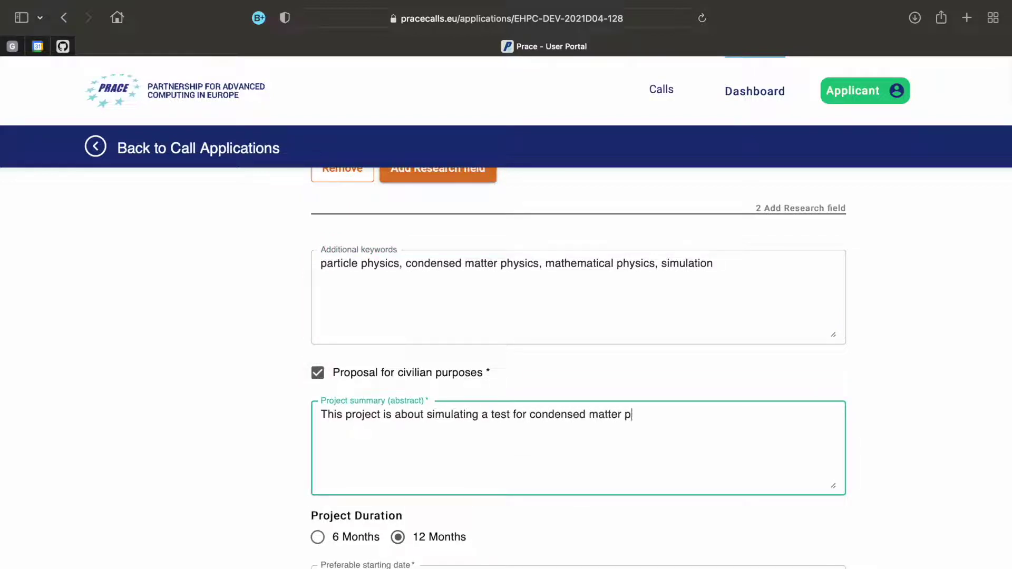
{"action": "type", "text": "hysics."}
Set the project duration to 12 months and preferred start date to 15-06-2022
{"action": "scroll", "coordinate": [249, 396], "scroll_direction": "down", "scroll_amount": 5}
{"action": "left_click", "coordinate": [359, 349]}
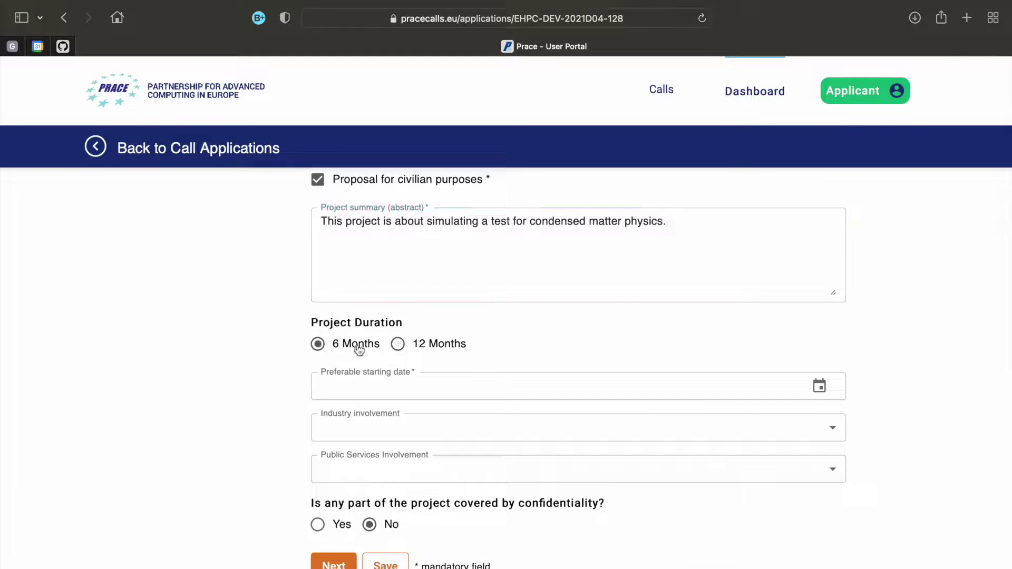
{"action": "left_click", "coordinate": [398, 344]}
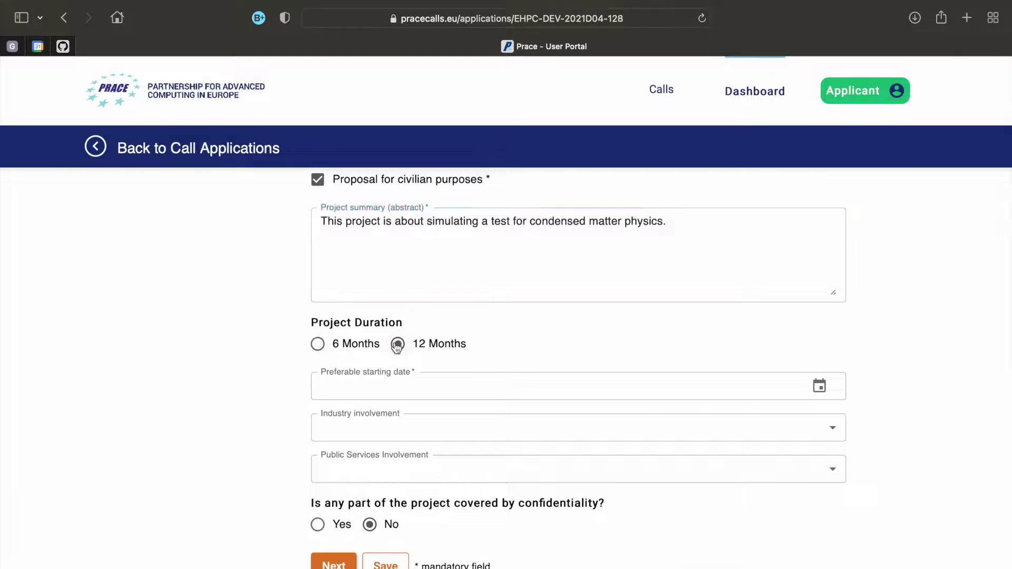
{"action": "left_click", "coordinate": [398, 387]}
{"action": "left_click", "coordinate": [555, 538]}
{"action": "scroll", "coordinate": [373, 411], "scroll_direction": "down", "scroll_amount": 1}
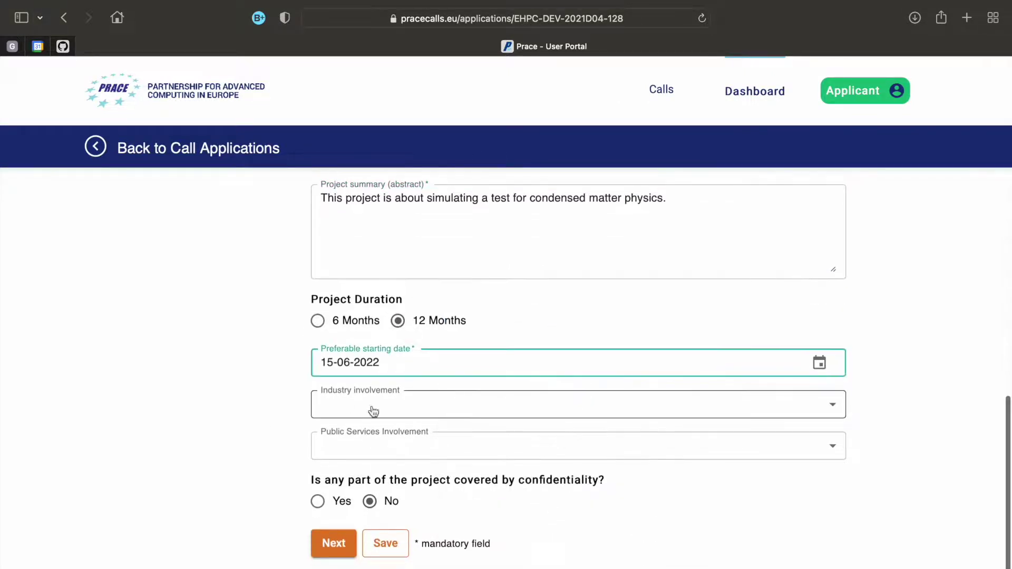
Set industry involvement As Team Member, public services None, and justify confidentiality as industry-sensitive
{"action": "left_click", "coordinate": [388, 407]}
{"action": "left_click", "coordinate": [382, 429]}
{"action": "left_click", "coordinate": [382, 448]}
{"action": "left_click", "coordinate": [369, 520]}
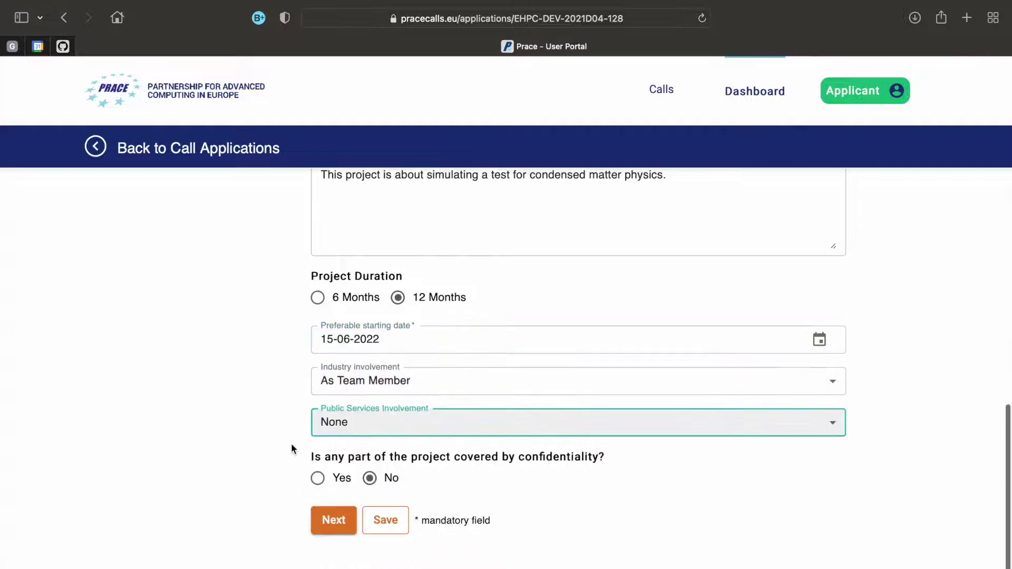
{"action": "scroll", "coordinate": [293, 446], "scroll_direction": "down", "scroll_amount": 1}
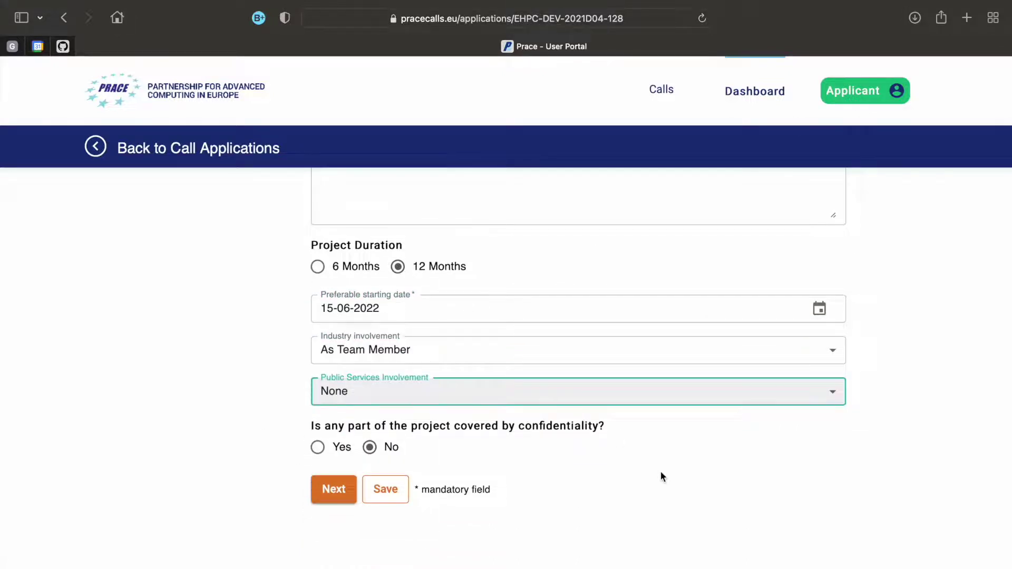
{"action": "left_click", "coordinate": [319, 447]}
{"action": "left_click", "coordinate": [349, 493]}
{"action": "type", "text": "Sensitive information of industry partner."}
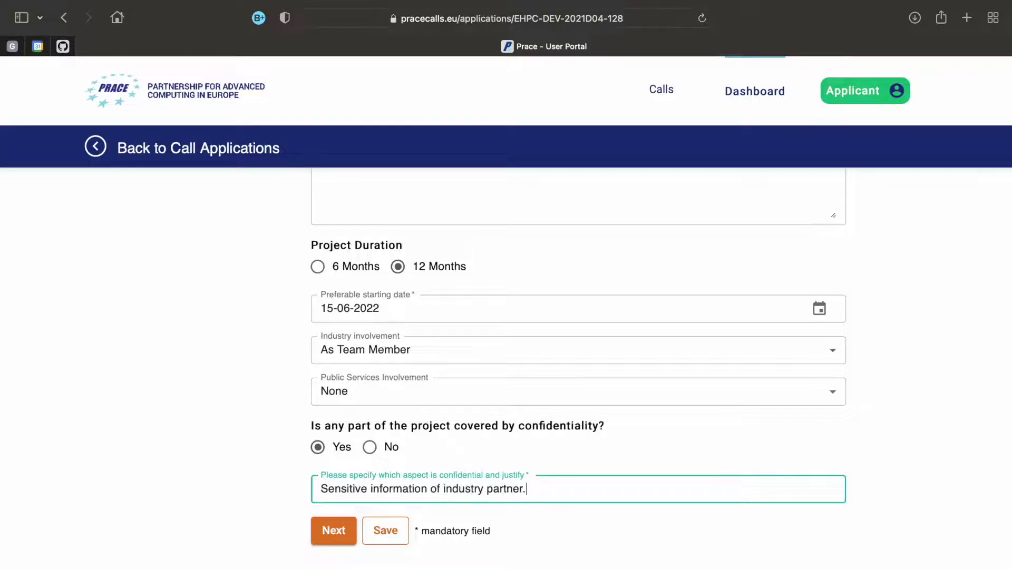
Save the project and enter the investigator's name, initials, e-mail, Swedish nationality and phone number
{"action": "left_click", "coordinate": [386, 531]}
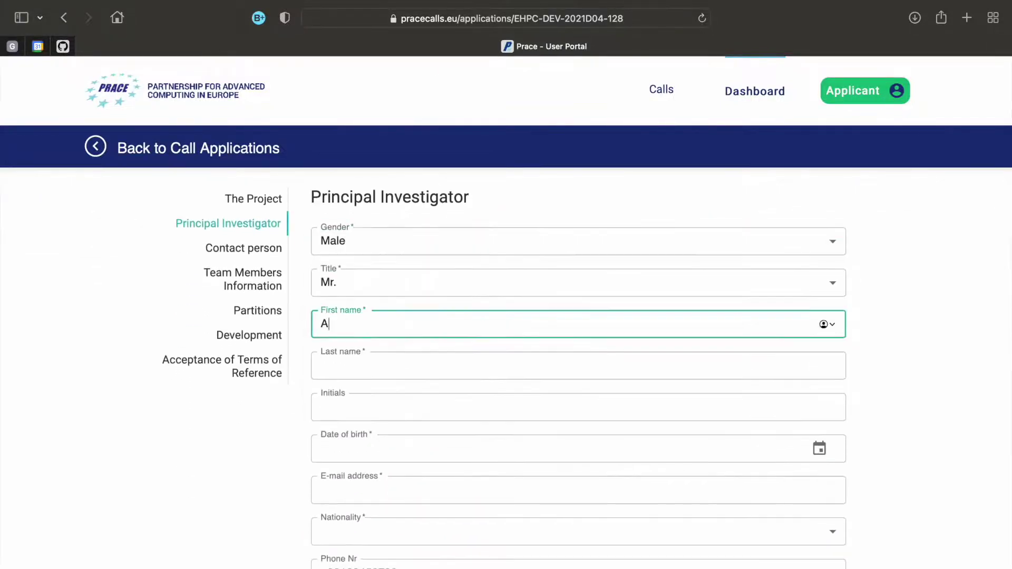
{"action": "key", "text": "Tab"}
{"action": "key", "text": "Tab"}
{"action": "type", "text": "AV"}
{"action": "key", "text": "Tab"}
{"action": "key", "text": "Tab"}
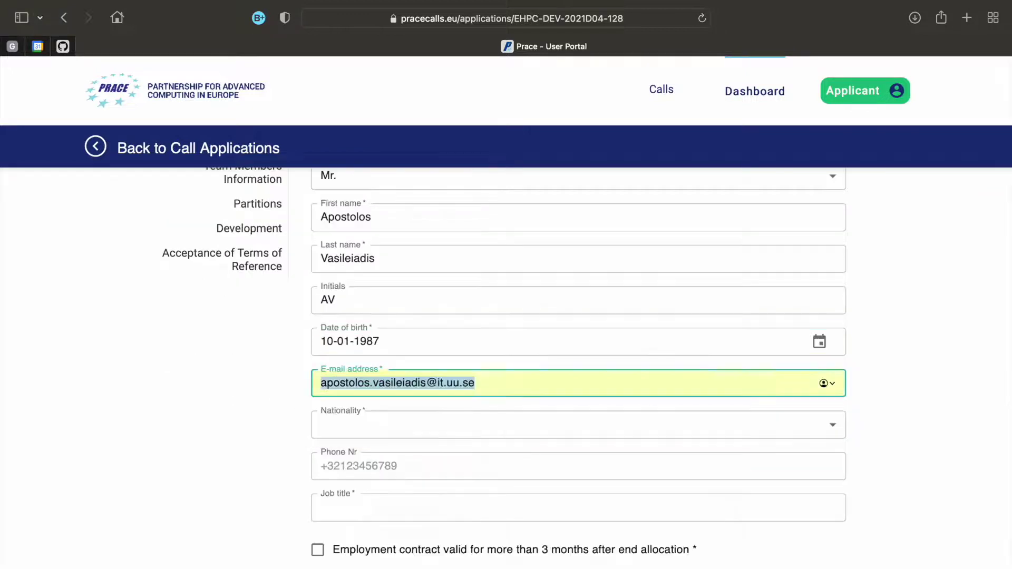
{"action": "left_click", "coordinate": [428, 420]}
{"action": "type", "text": "Swedish"}
Enter job title 'Dissemination Coordinator', confirm the employment contract, website ENCCS.se and organisation EuroCC
{"action": "key", "text": "Tab"}
{"action": "type", "text": "123456789"}
{"action": "left_click", "coordinate": [400, 474]}
{"action": "type", "text": "Dissemination Coordi"}
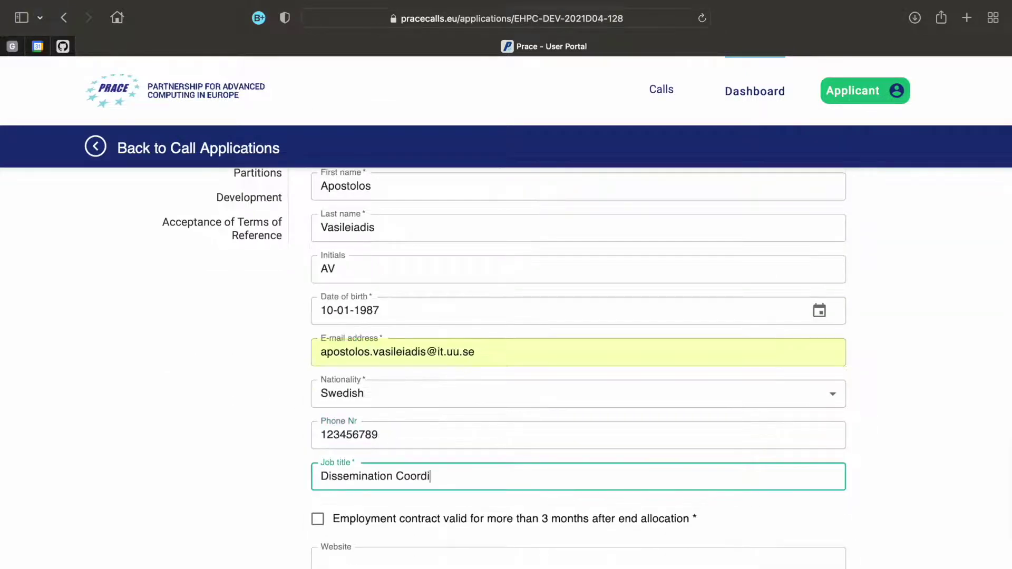
{"action": "type", "text": "nator"}
{"action": "key", "text": "Tab"}
{"action": "key", "text": "space"}
{"action": "key", "text": "Tab"}
{"action": "type", "text": "ENCCS.se"}
Confirm research activity and European head office, 100% R&D, ENCCS address in Sweden, and save
{"action": "key", "text": "Tab"}
{"action": "type", "text": "EuroCC"}
{"action": "left_click", "coordinate": [316, 328]}
{"action": "left_click", "coordinate": [318, 384]}
{"action": "left_click", "coordinate": [433, 355]}
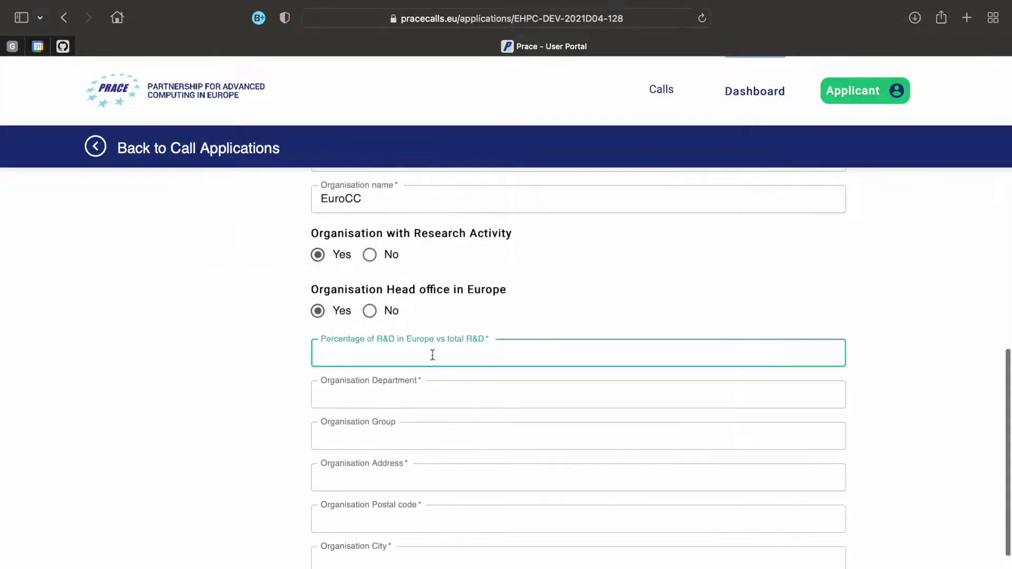
{"action": "type", "text": "100"}
{"action": "key", "text": "Tab"}
{"action": "type", "text": "ENCCS"}
{"action": "key", "text": "Tab"}
{"action": "key", "text": "Tab"}
{"action": "type", "text": "Teknikringen 31"}
{"action": "key", "text": "Tab"}
{"action": "type", "text": "11428"}
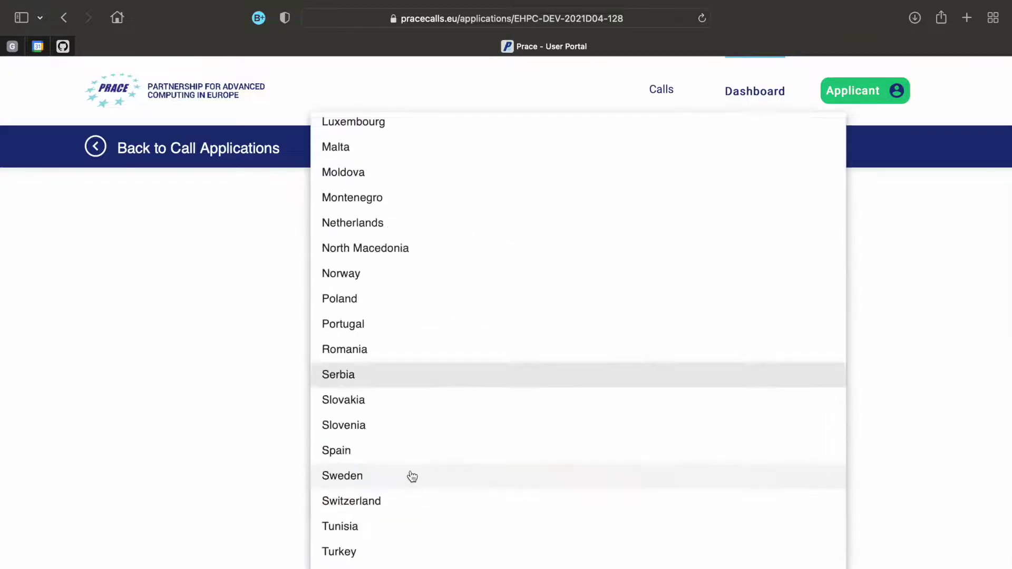
{"action": "left_click", "coordinate": [412, 476]}
{"action": "left_click", "coordinate": [395, 507]}
Fill the Contact person's first name, last name and e-mail, then save
{"action": "left_click", "coordinate": [251, 370]}
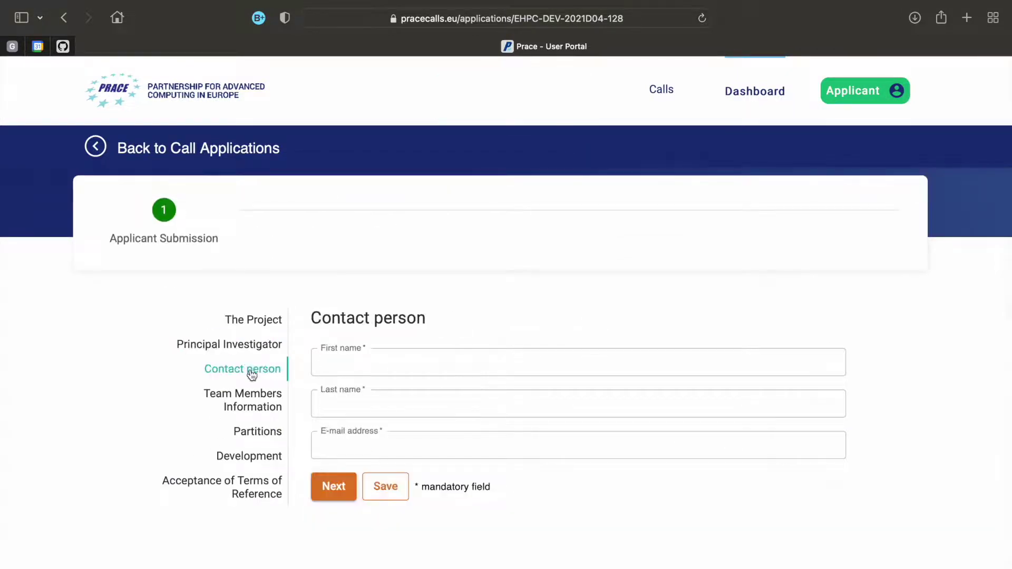
{"action": "left_click", "coordinate": [458, 361]}
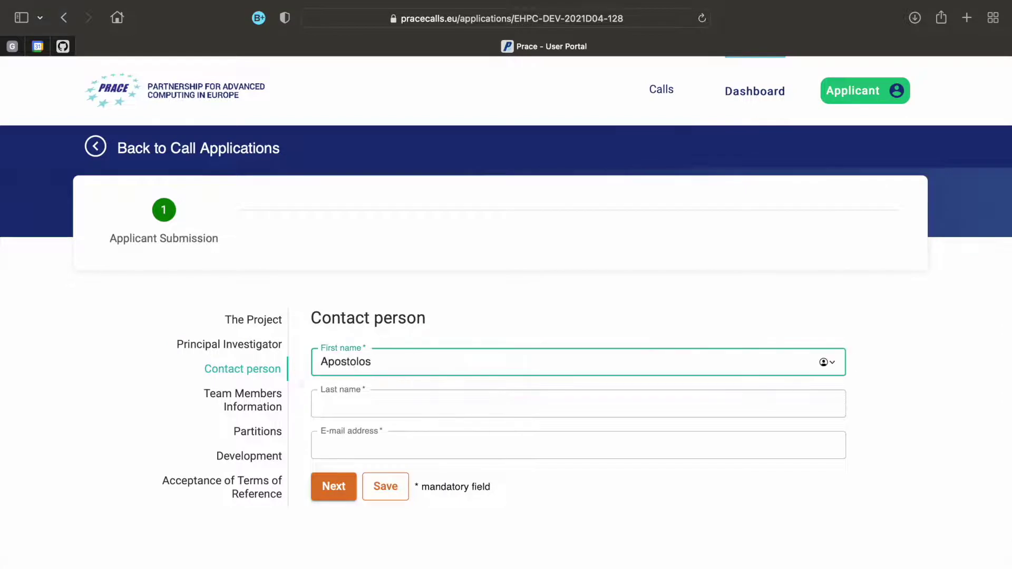
{"action": "key", "text": "Tab"}
{"action": "key", "text": "Tab"}
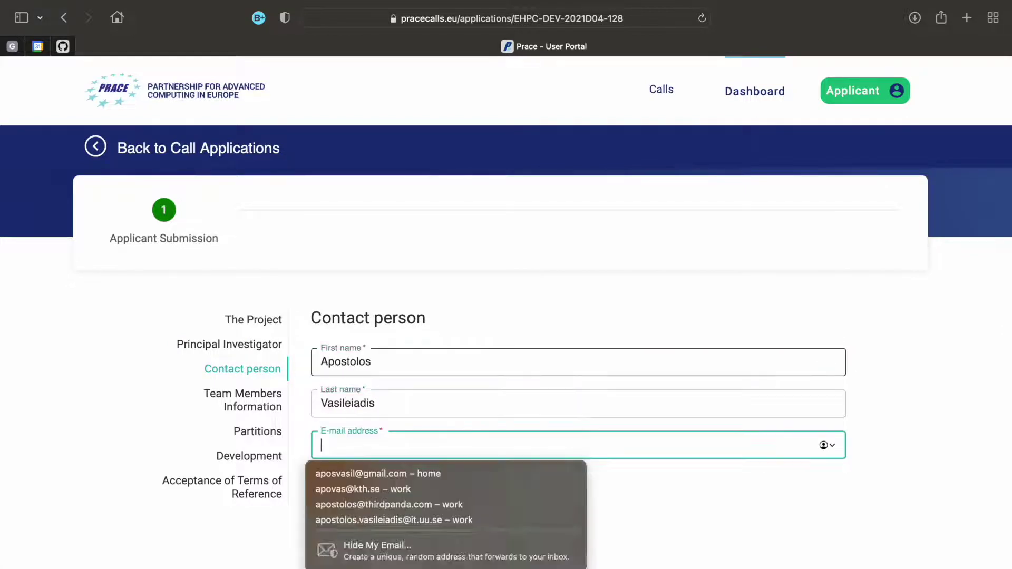
{"action": "type", "text": "apostolo."}
{"action": "key", "text": "Down"}
{"action": "key", "text": "Return"}
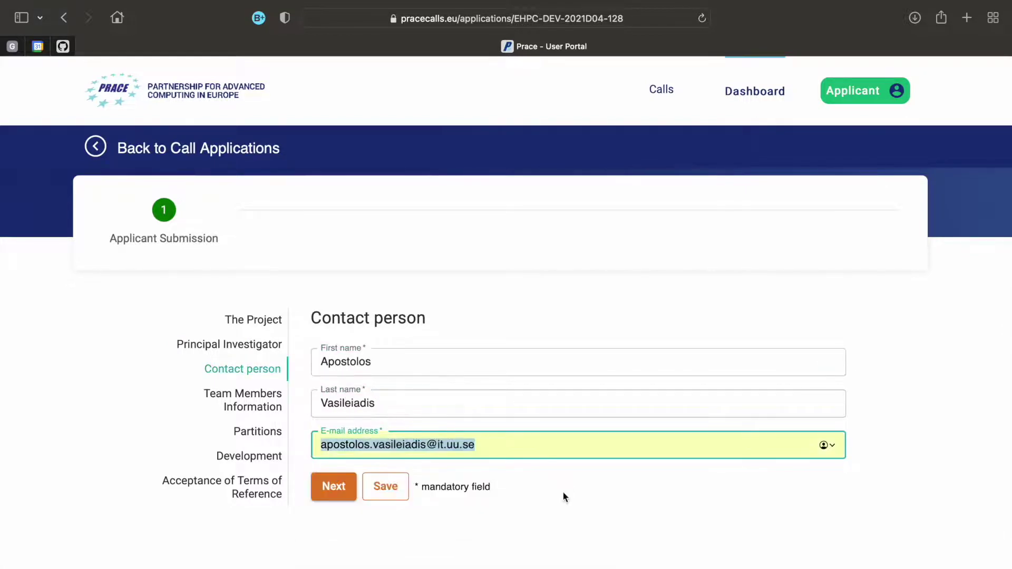
{"action": "left_click", "coordinate": [567, 501]}
{"action": "scroll", "coordinate": [568, 502], "scroll_direction": "down", "scroll_amount": 1}
{"action": "left_click", "coordinate": [387, 458]}
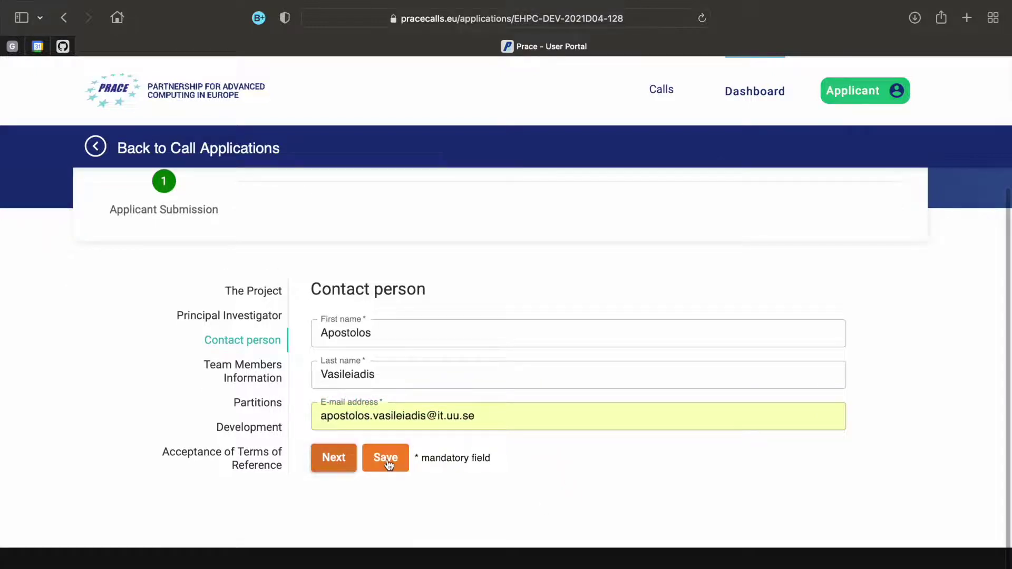
Add a team member as Female, title Dr., with the member's first and last name
{"action": "left_click", "coordinate": [244, 393]}
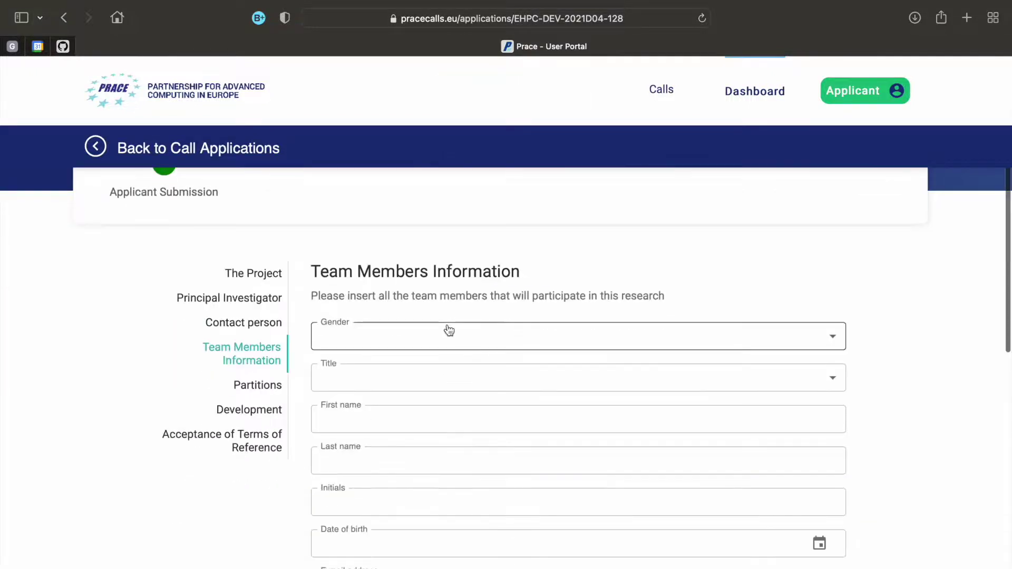
{"action": "left_click", "coordinate": [448, 330]}
{"action": "left_click", "coordinate": [423, 337]}
{"action": "left_click", "coordinate": [378, 384]}
{"action": "left_click", "coordinate": [378, 403]}
{"action": "left_click", "coordinate": [389, 425]}
{"action": "type", "text": "Test"}
{"action": "key", "text": "Tab"}
{"action": "type", "text": "Testson"}
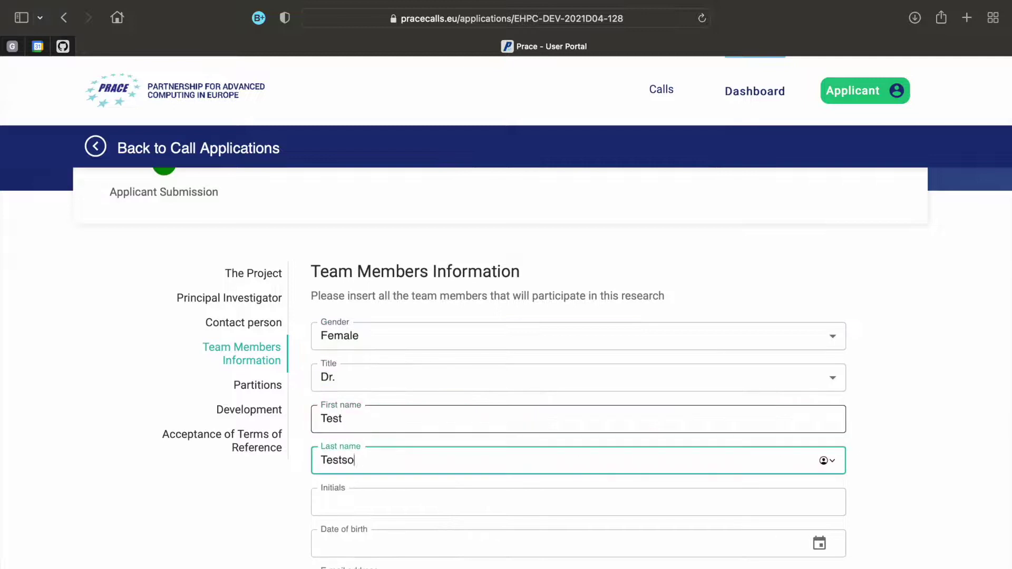
{"action": "scroll", "coordinate": [579, 395], "scroll_direction": "down", "scroll_amount": 2}
{"action": "left_click", "coordinate": [467, 454]}
{"action": "type", "text": "01-04-2004"}
{"action": "left_click", "coordinate": [467, 457]}
{"action": "scroll", "coordinate": [563, 488], "scroll_direction": "up", "scroll_amount": 3}
{"action": "left_click", "coordinate": [554, 434]}
{"action": "left_click", "coordinate": [553, 531]}
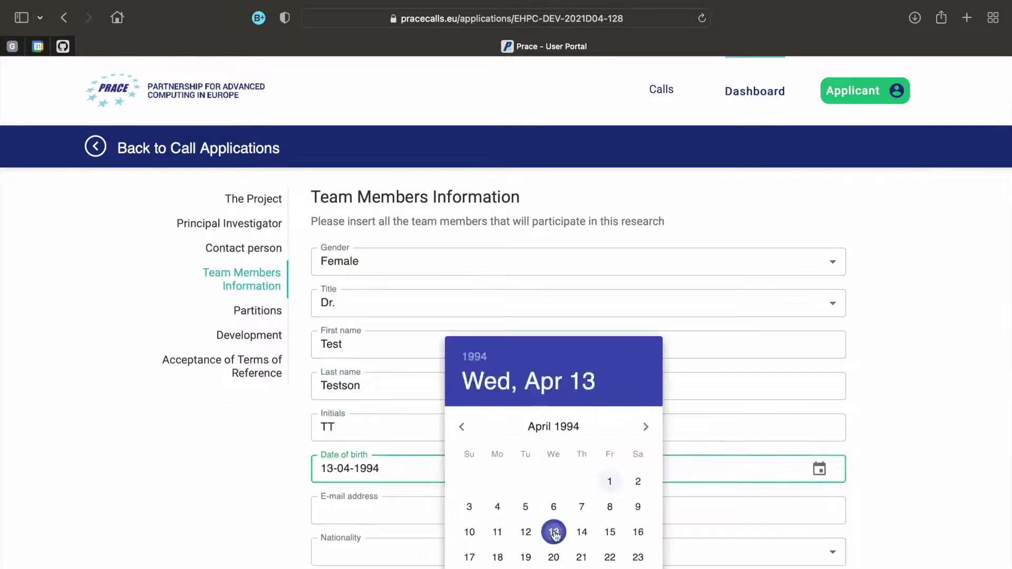
{"action": "scroll", "coordinate": [474, 475], "scroll_direction": "down", "scroll_amount": 2}
{"action": "left_click", "coordinate": [384, 414]}
{"action": "scroll", "coordinate": [302, 419], "scroll_direction": "down", "scroll_amount": 3}
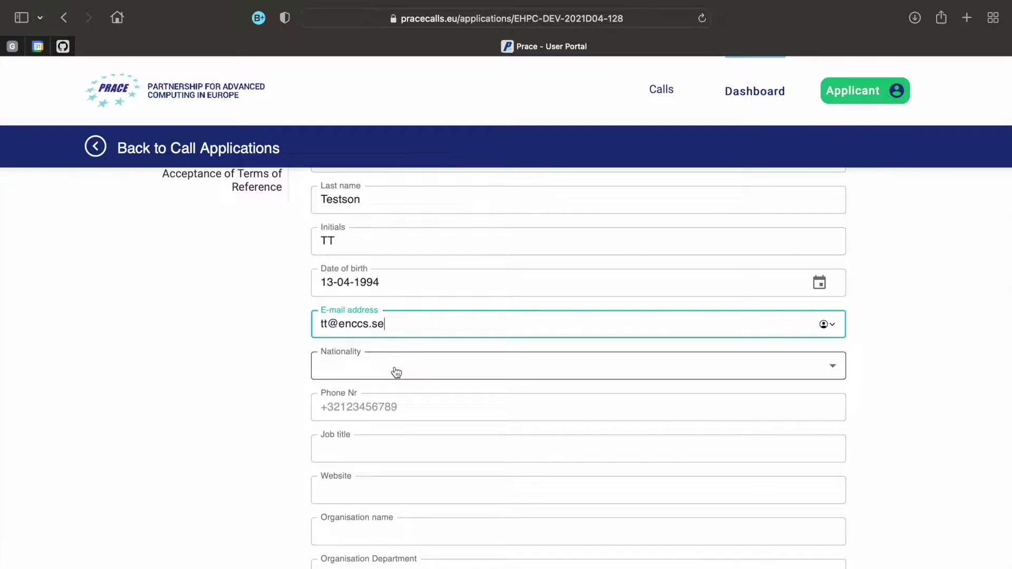
{"action": "left_click", "coordinate": [396, 373]}
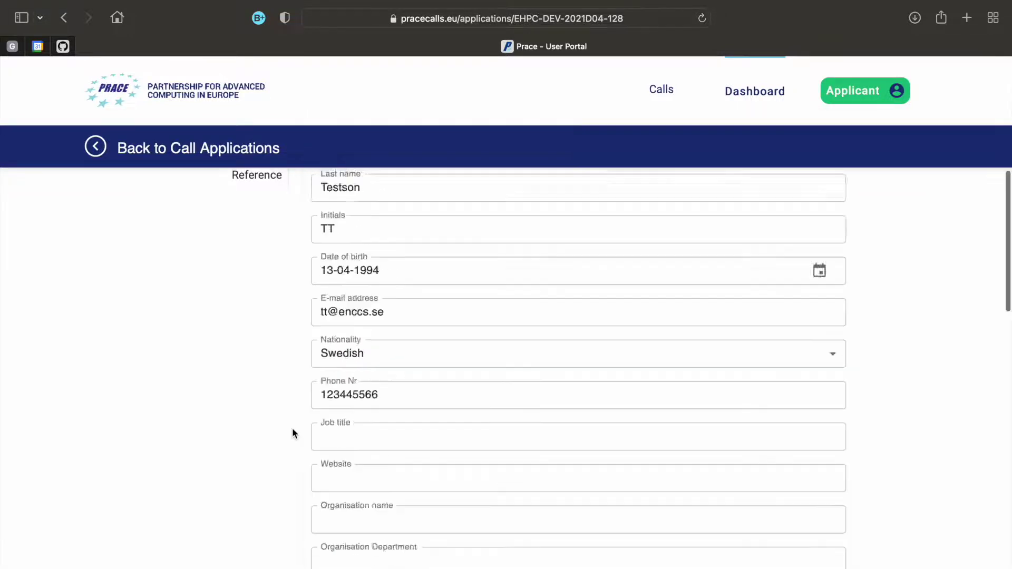
{"action": "scroll", "coordinate": [292, 428], "scroll_direction": "down", "scroll_amount": 10}
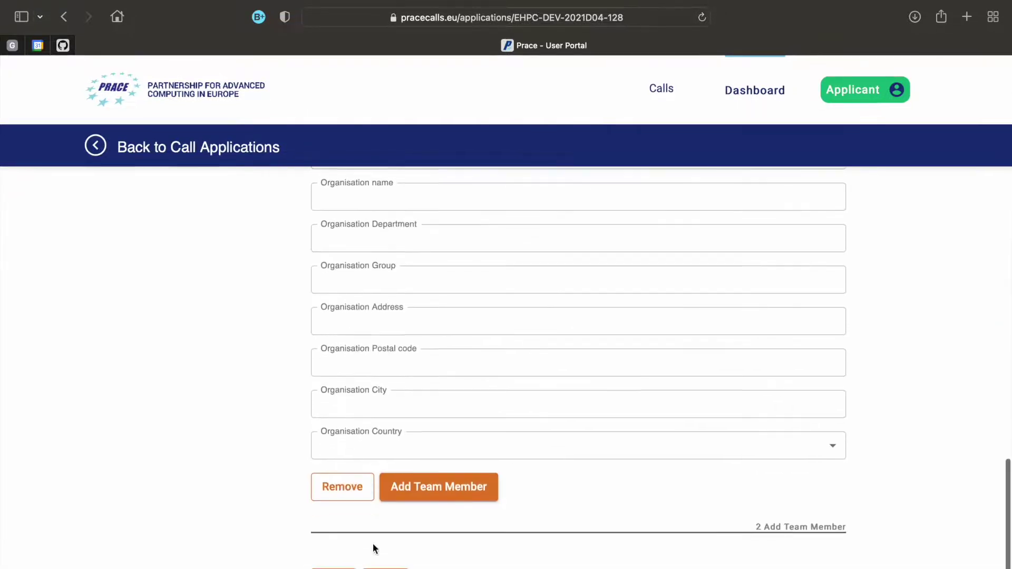
{"action": "left_click", "coordinate": [385, 529]}
Request the Vega GPU partition and enter Code 1 as the code used
{"action": "left_click", "coordinate": [263, 432]}
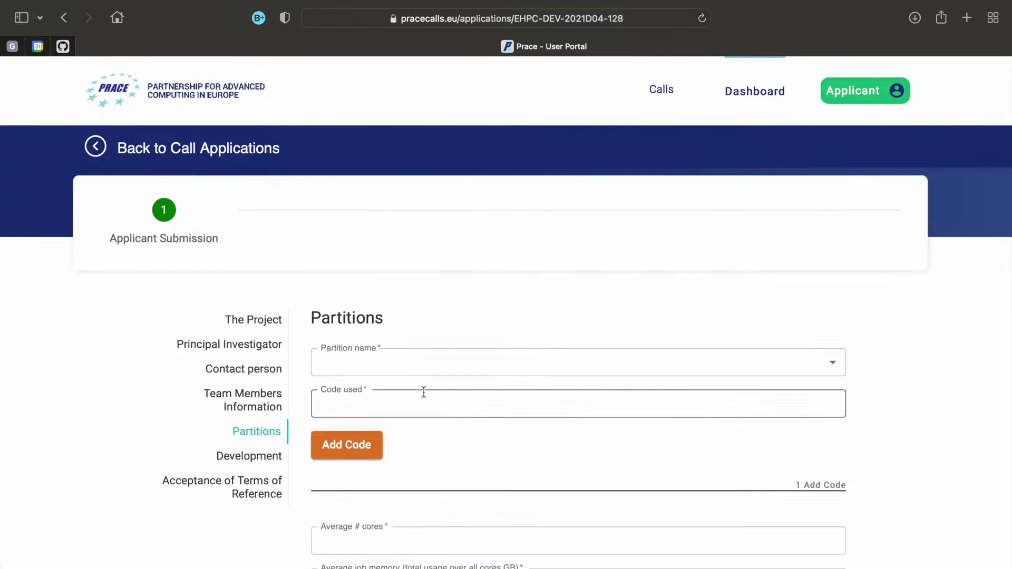
{"action": "left_click", "coordinate": [488, 369]}
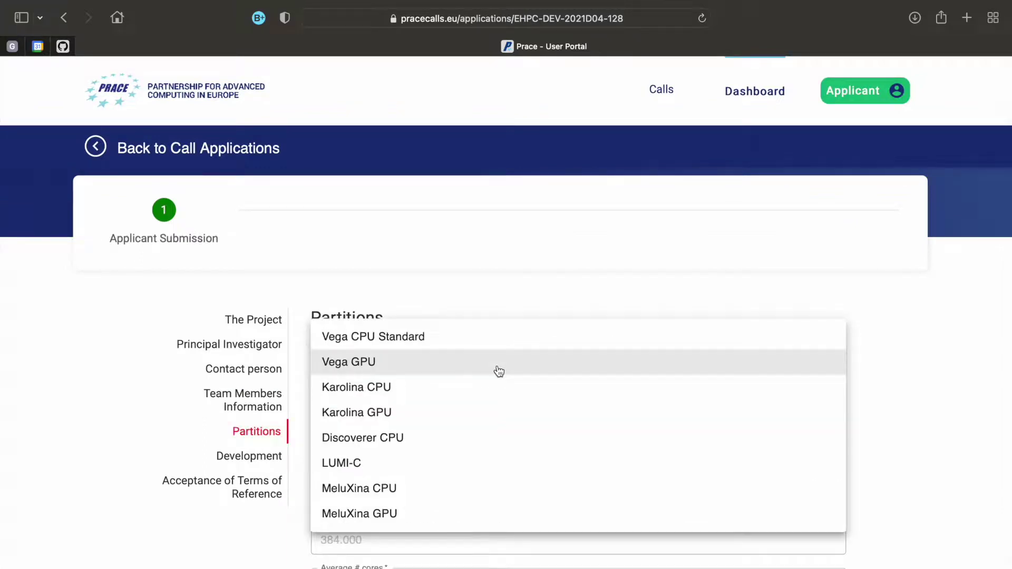
{"action": "left_click", "coordinate": [499, 372]}
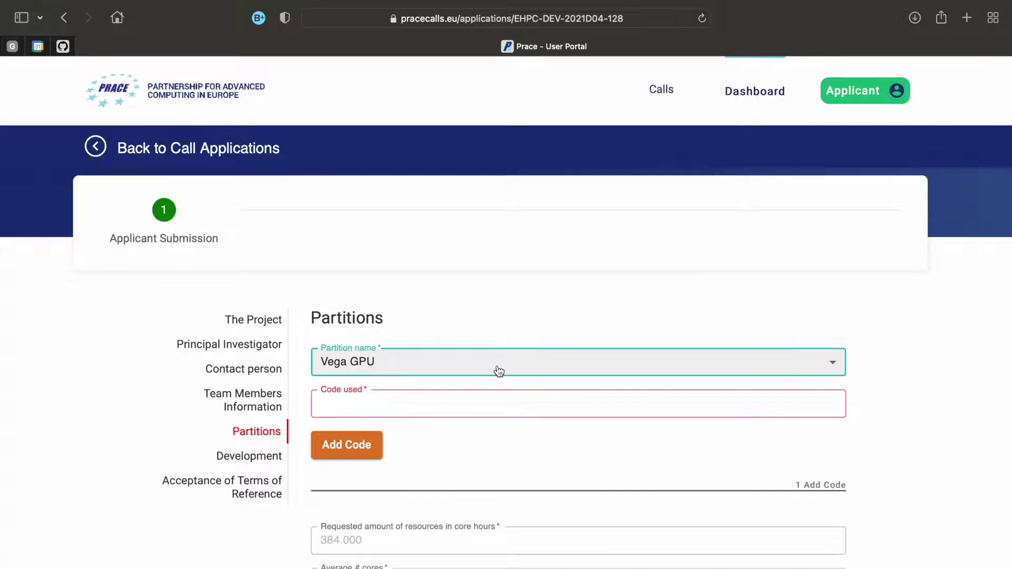
{"action": "key", "text": "Tab"}
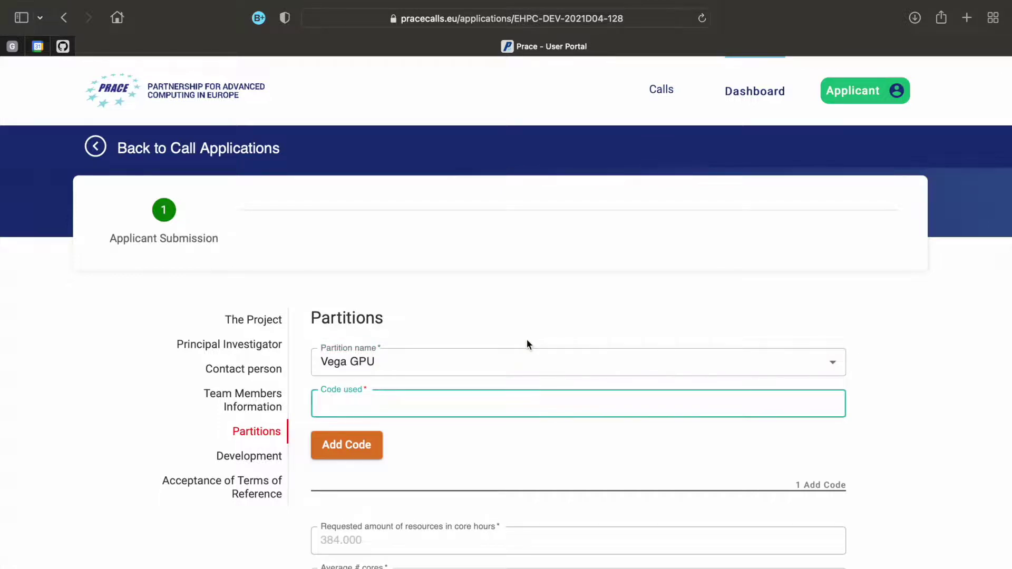
{"action": "type", "text": "Code 1"}
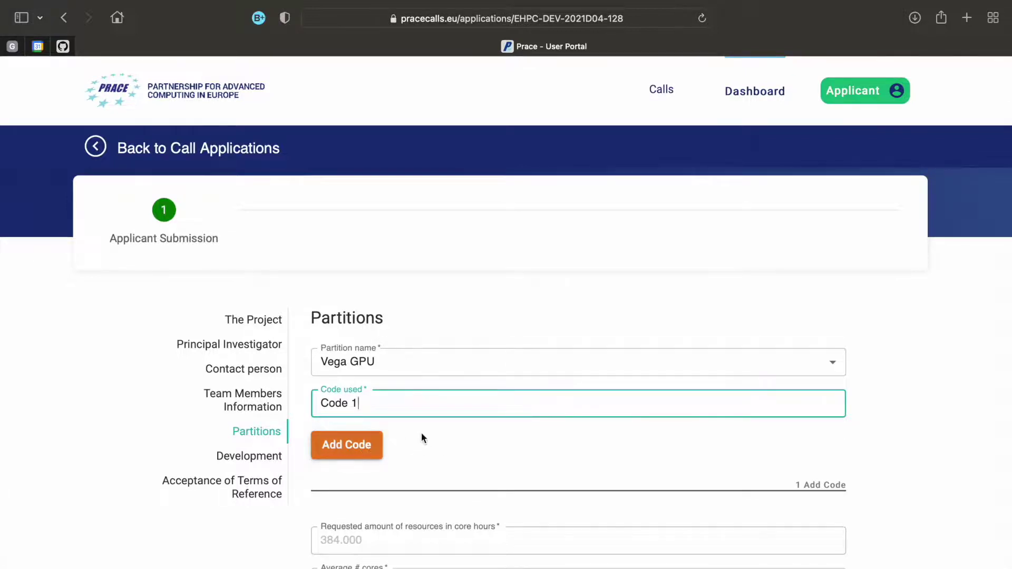
{"action": "scroll", "coordinate": [422, 435], "scroll_direction": "down", "scroll_amount": 4}
{"action": "scroll", "coordinate": [421, 437], "scroll_direction": "down", "scroll_amount": 1}
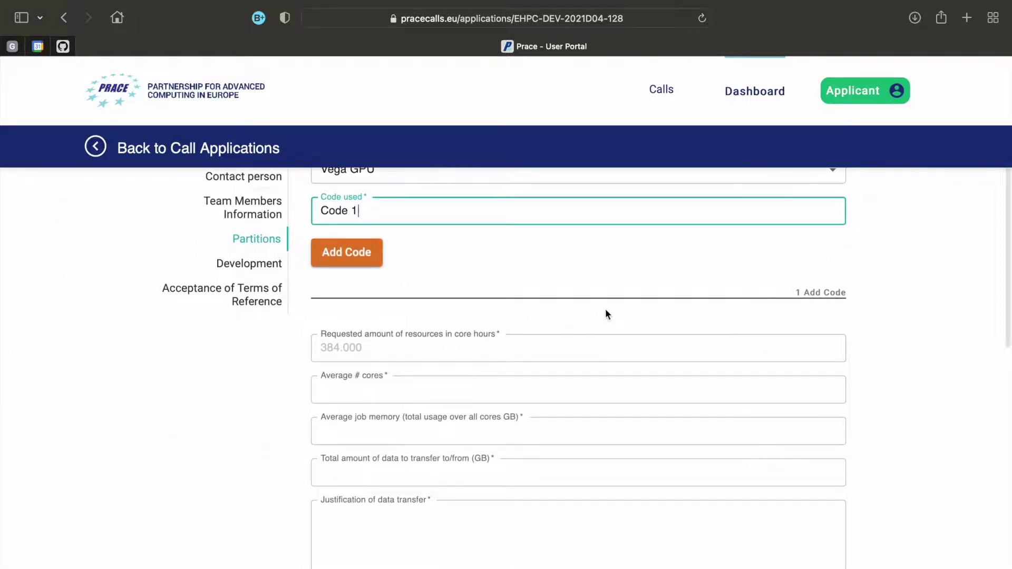
Enter 256 average cores, 20 average job memory, and a 500 data transfer with its justification
{"action": "key", "text": "Tab"}
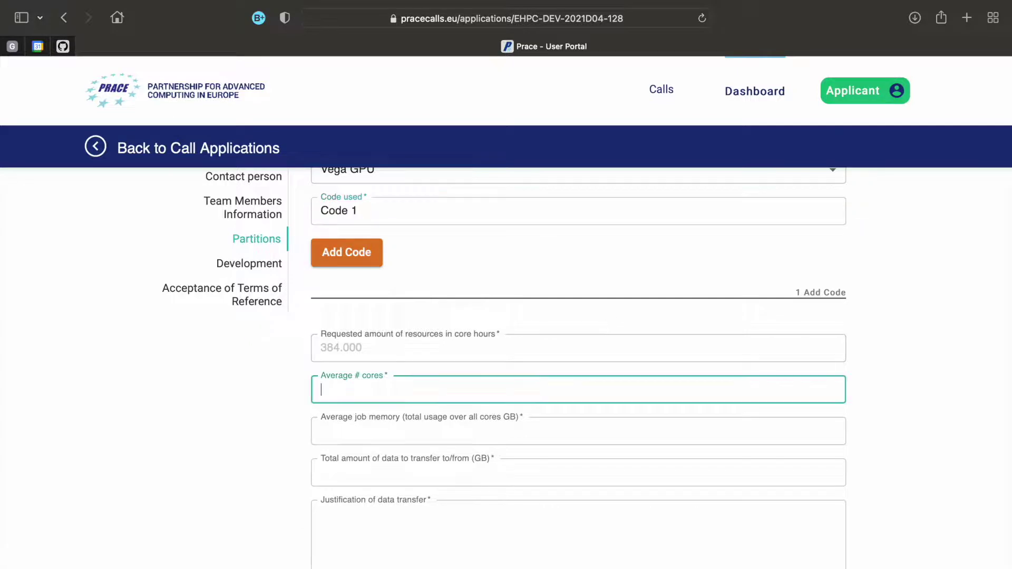
{"action": "type", "text": "256"}
{"action": "key", "text": "Tab"}
{"action": "type", "text": "20"}
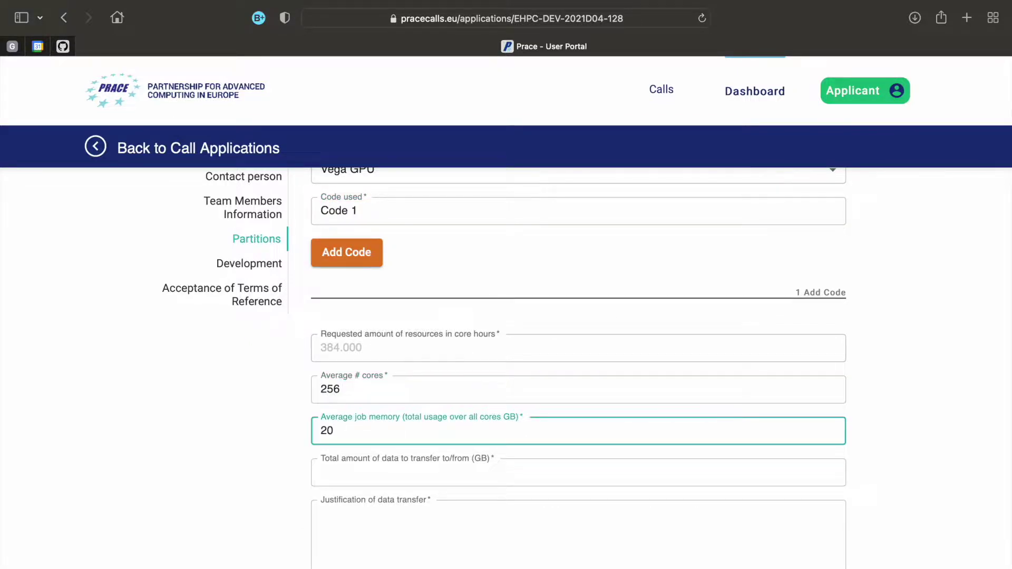
{"action": "key", "text": "Tab"}
{"action": "type", "text": "500"}
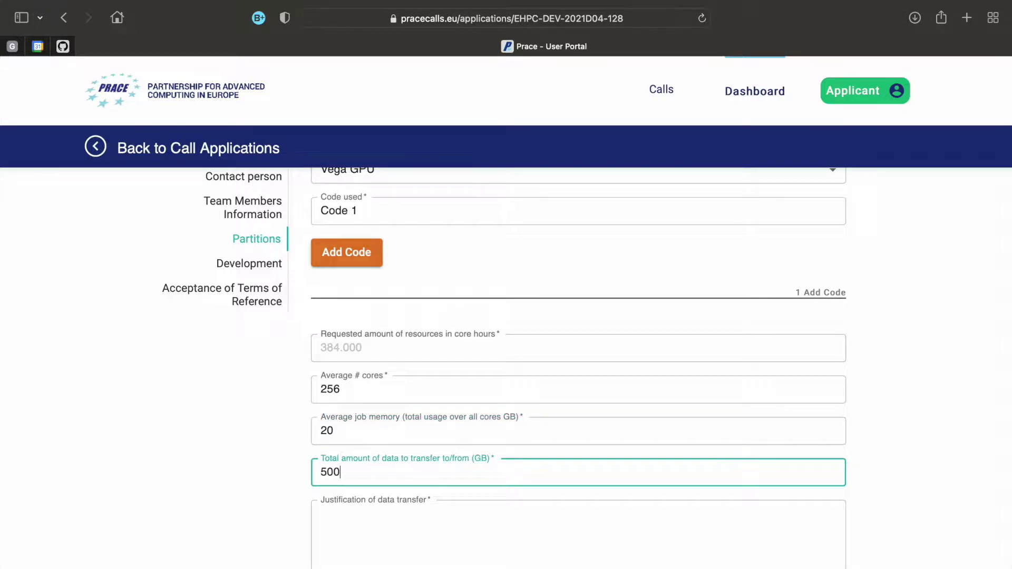
{"action": "key", "text": "Tab"}
{"action": "type", "text": "Transfer input and output data between the local computers and the HPC system"}
{"action": "scroll", "coordinate": [579, 368], "scroll_direction": "down", "scroll_amount": 5}
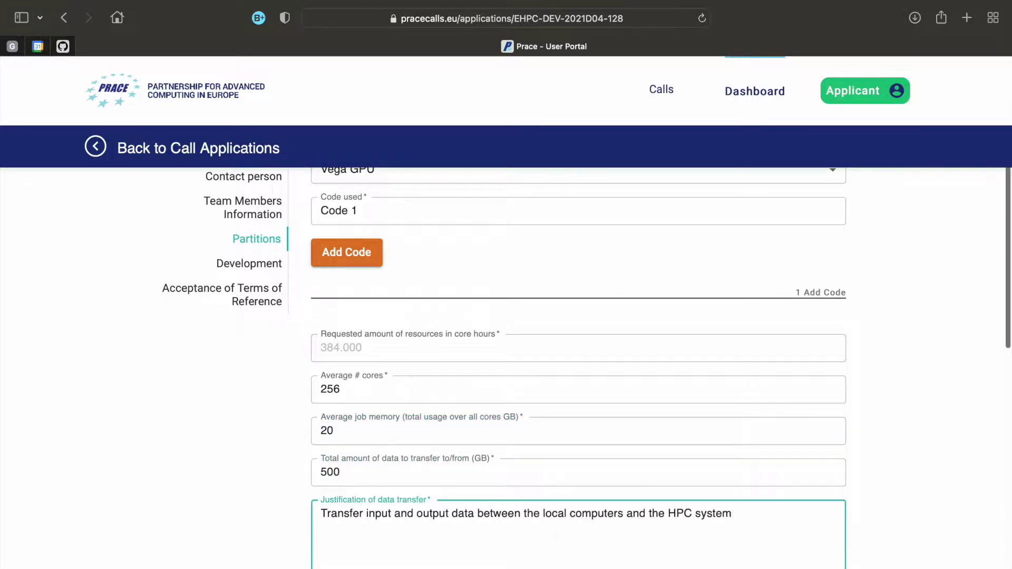
Answer the I/O questions: 'No', 'MPI I/O', 'Depends on the cases', '100-1000 files with each file being 10-50 GB'
{"action": "key", "text": "Tab"}
{"action": "type", "text": "No"}
{"action": "key", "text": "Tab"}
{"action": "type", "text": "MPI I/O"}
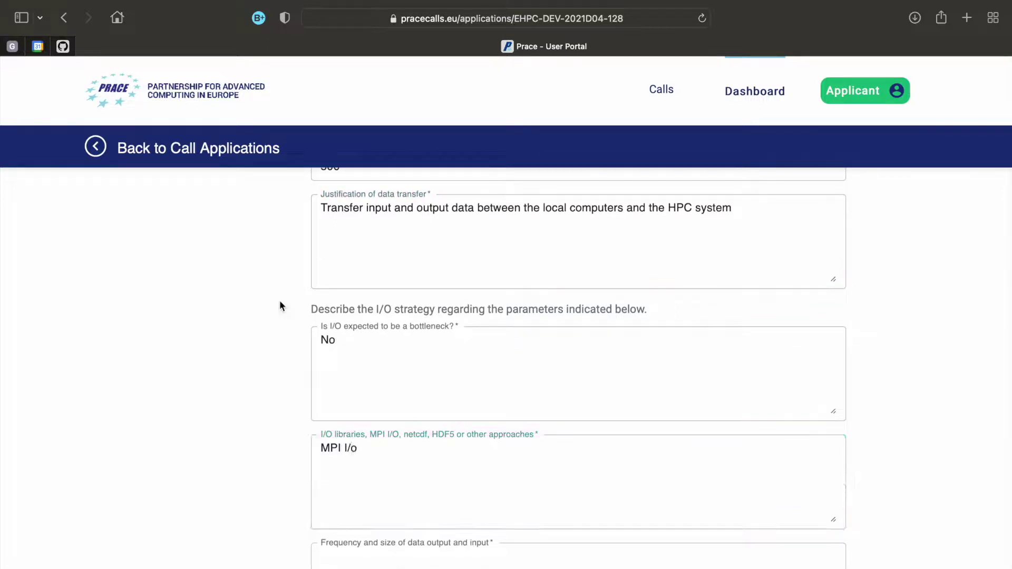
{"action": "scroll", "coordinate": [280, 305], "scroll_direction": "down", "scroll_amount": 2}
{"action": "scroll", "coordinate": [578, 369], "scroll_direction": "down", "scroll_amount": 3}
{"action": "key", "text": "Tab"}
{"action": "type", "text": "Depends on the cases"}
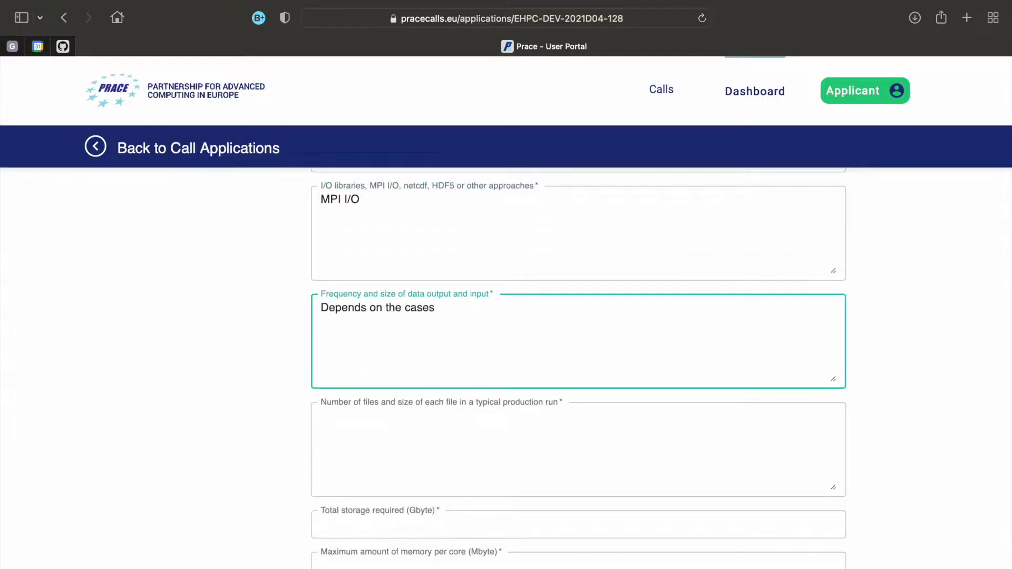
{"action": "key", "text": "Tab"}
{"action": "type", "text": "100-1000 files with each file be"}
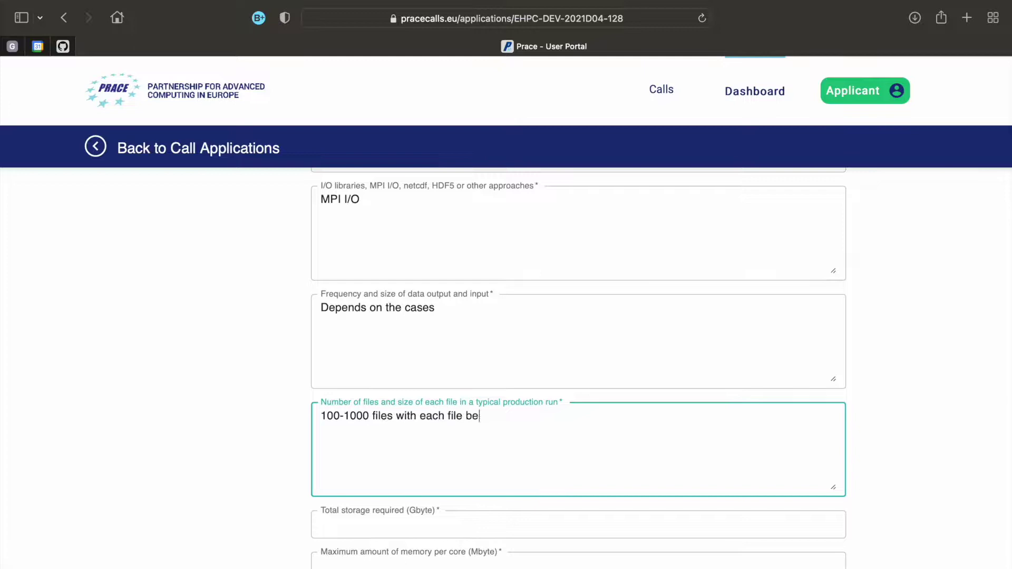
{"action": "type", "text": "ing 10-50"}
{"action": "scroll", "coordinate": [63, 301], "scroll_direction": "down", "scroll_amount": 5}
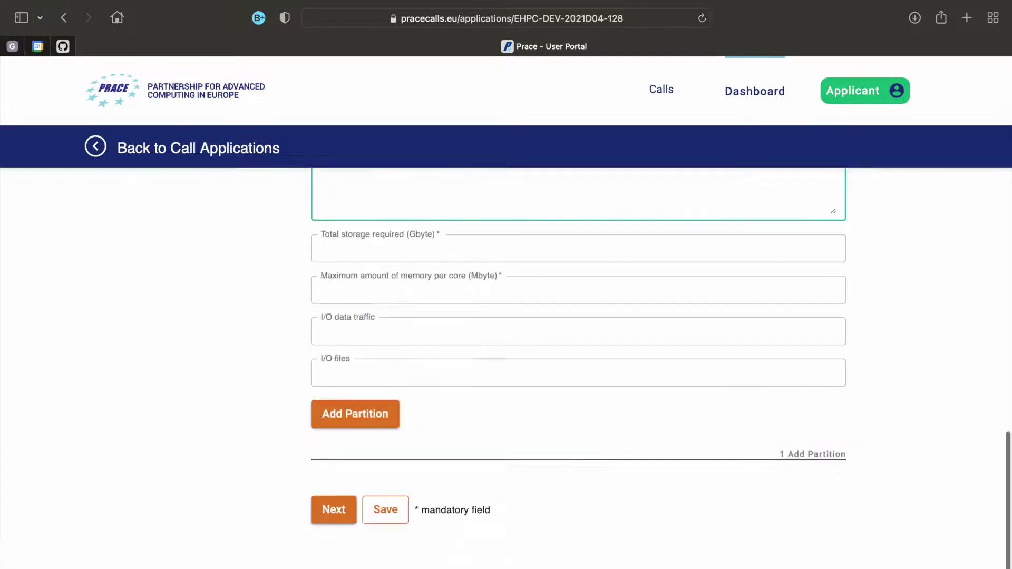
{"action": "type", "text": "GB"}
Set total storage to 500 GB and memory per core to 8.000 MB, then save the draft
{"action": "key", "text": "Tab"}
{"action": "type", "text": "500"}
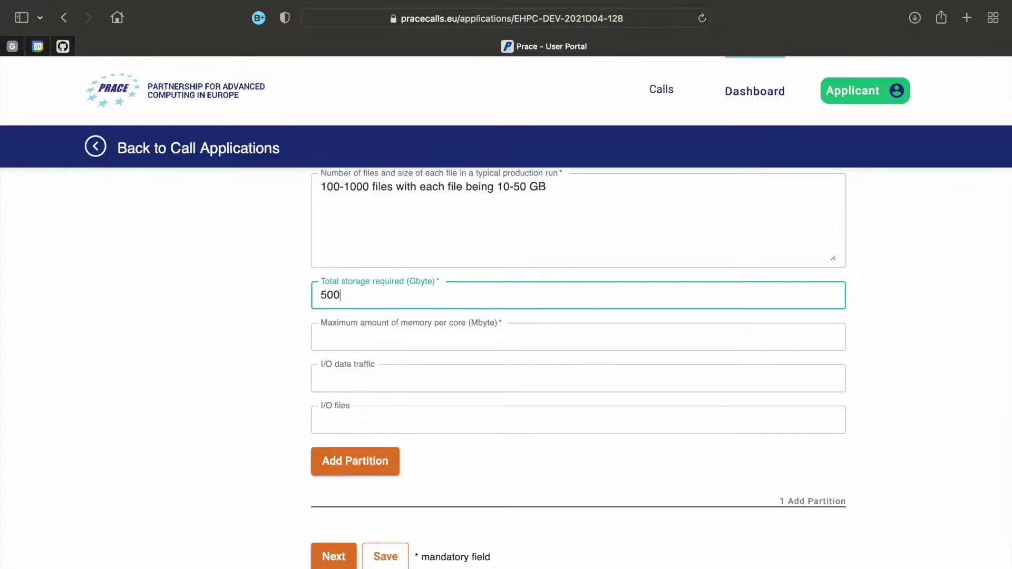
{"action": "key", "text": "Tab"}
{"action": "type", "text": "8.000"}
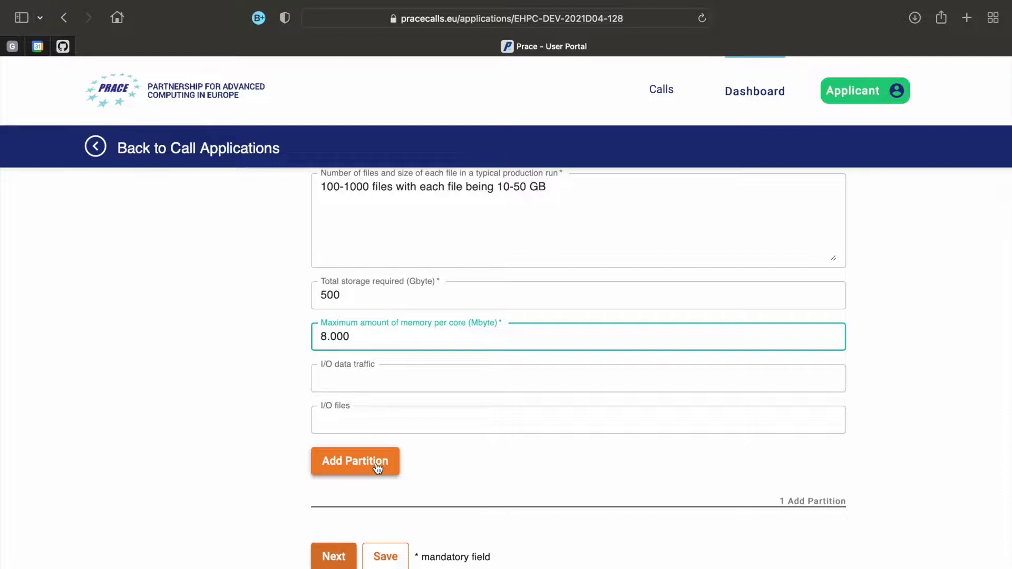
{"action": "left_click", "coordinate": [265, 395]}
{"action": "scroll", "coordinate": [265, 395], "scroll_direction": "down", "scroll_amount": 3}
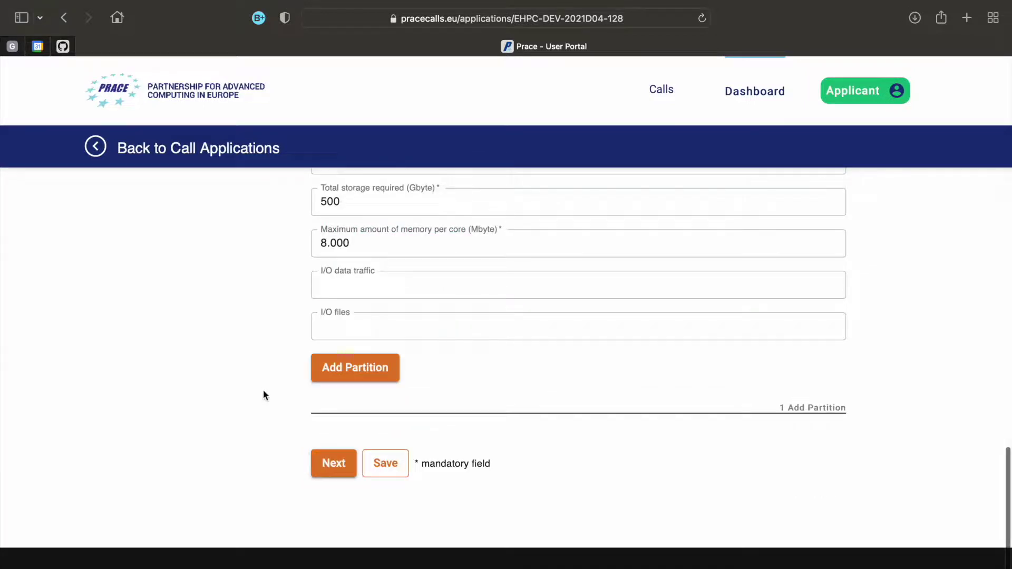
{"action": "left_click", "coordinate": [386, 463]}
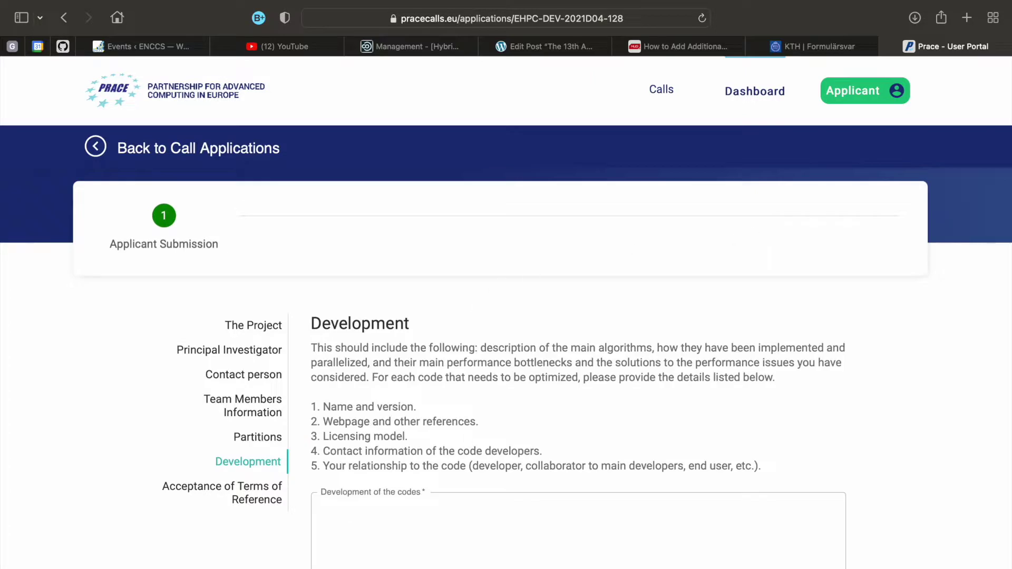
Paste the prepared code details into the Development of the codes answer
{"action": "left_click", "coordinate": [492, 554]}
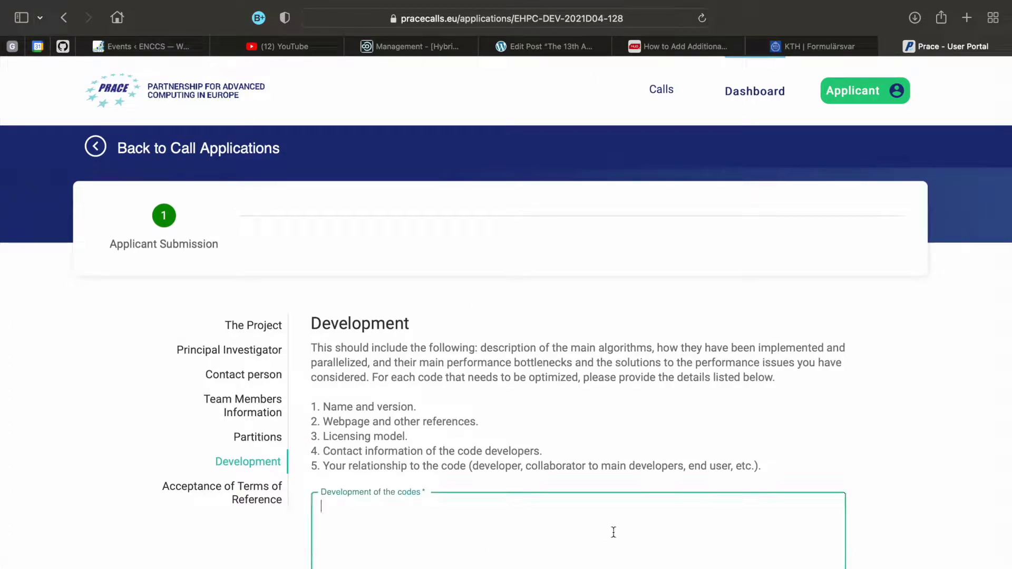
{"action": "key", "text": "super+v"}
{"action": "scroll", "coordinate": [889, 533], "scroll_direction": "down", "scroll_amount": 5}
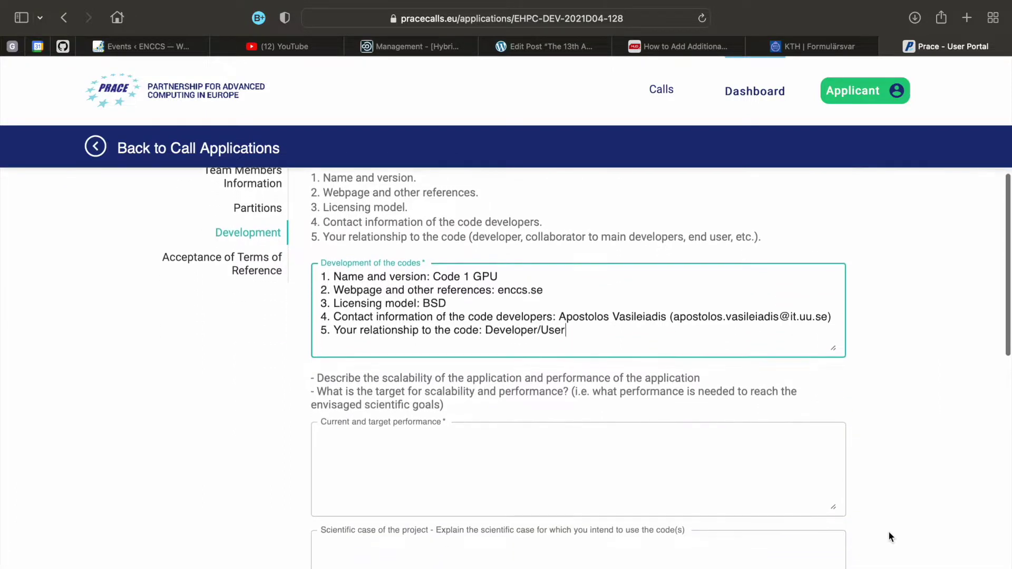
{"action": "scroll", "coordinate": [888, 530], "scroll_direction": "up", "scroll_amount": 1}
{"action": "scroll", "coordinate": [888, 530], "scroll_direction": "down", "scroll_amount": 3}
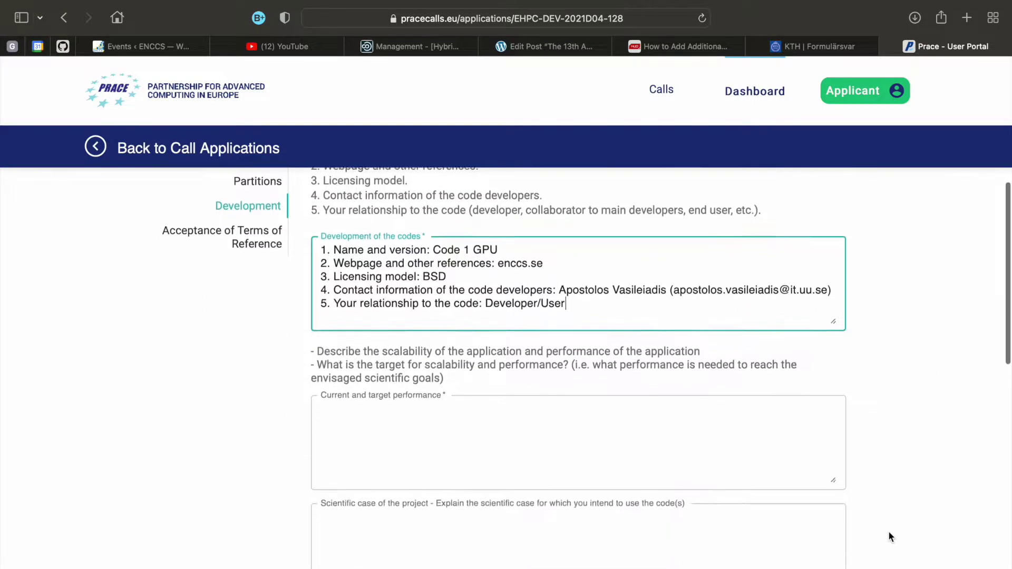
Write the performance answer: Code 1 tested CPU-only elsewhere, now aiming for GPU acceleration, plus details
{"action": "key", "text": "Tab"}
{"action": "type", "text": "We have tested Code 1 on other systems "}
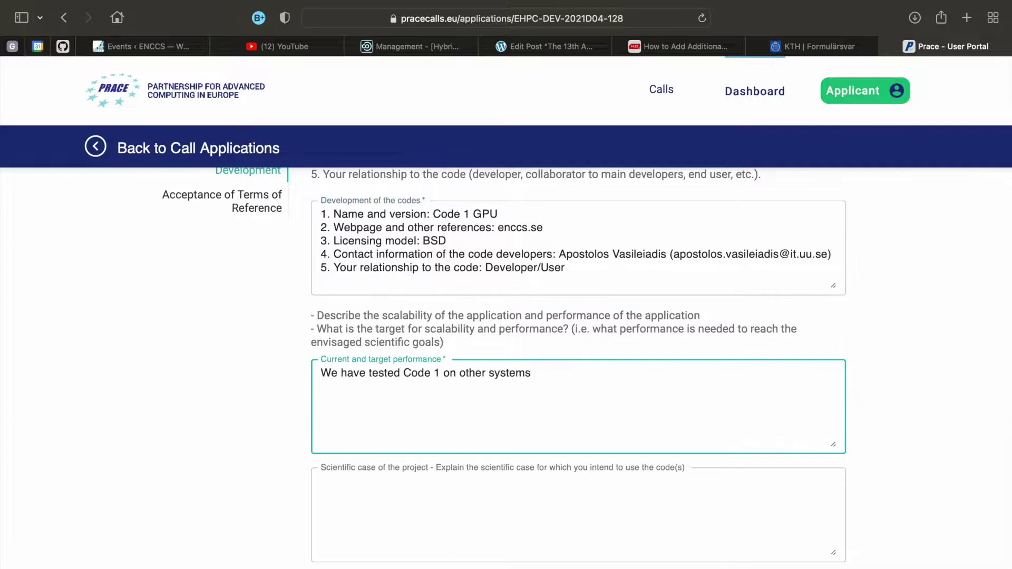
{"action": "type", "text": "using CPU only code."}
{"action": "key", "text": "Return"}
{"action": "type", "text": "For this project we are aiming to use GPU acceleration"}
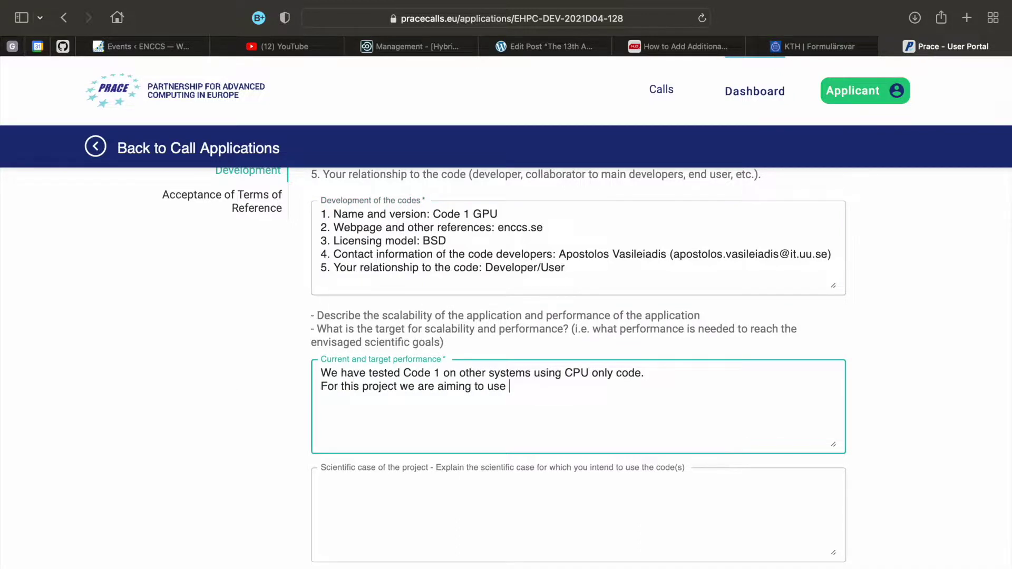
{"action": "key", "text": "Return"}
{"action": "type", "text": "...details"}
{"action": "key", "text": "Return"}
{"action": "type", "text": "...details"}
{"action": "scroll", "coordinate": [252, 327], "scroll_direction": "down", "scroll_amount": 5}
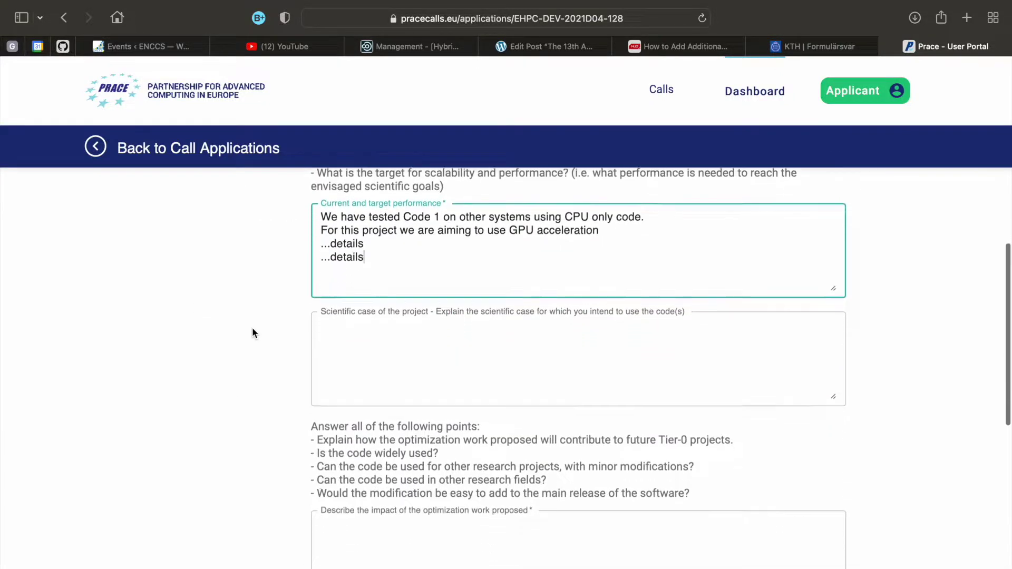
Write the impact answer: Code 1 is used across European universities, and GPU acceleration will strongly affect research
{"action": "key", "text": "Tab"}
{"action": "key", "text": "Tab"}
{"action": "type", "text": "Code 1 is used by"}
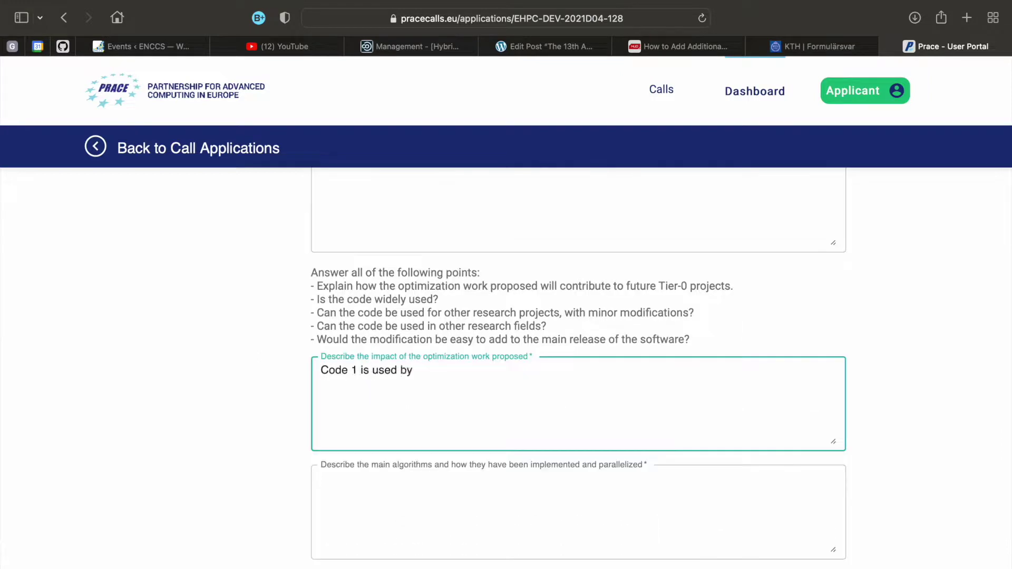
{"action": "type", "text": " multiple universities across Europe."}
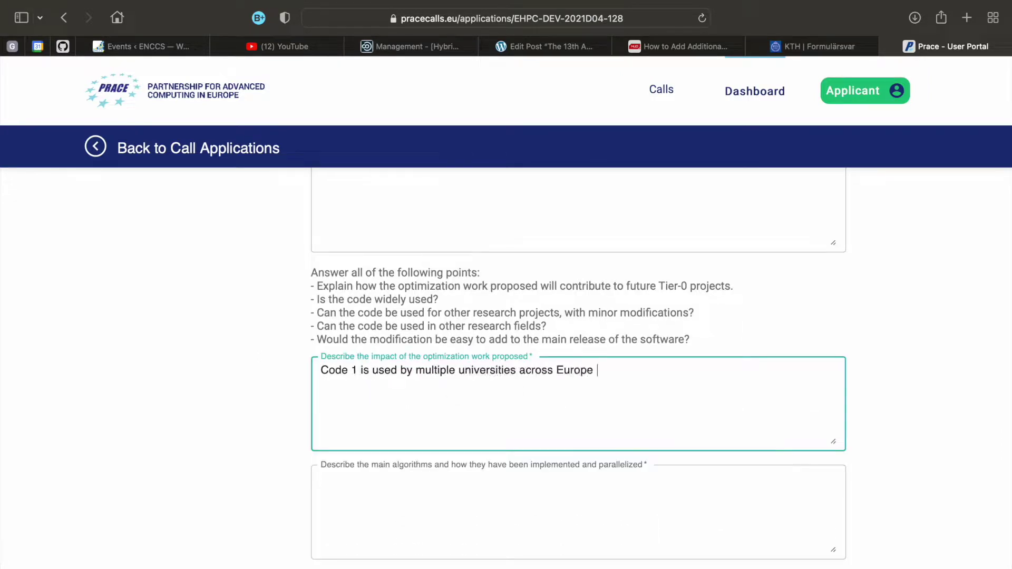
{"action": "key", "text": "Return"}
{"action": "type", "text": "GPU acceleration will have a strong effect on European research."}
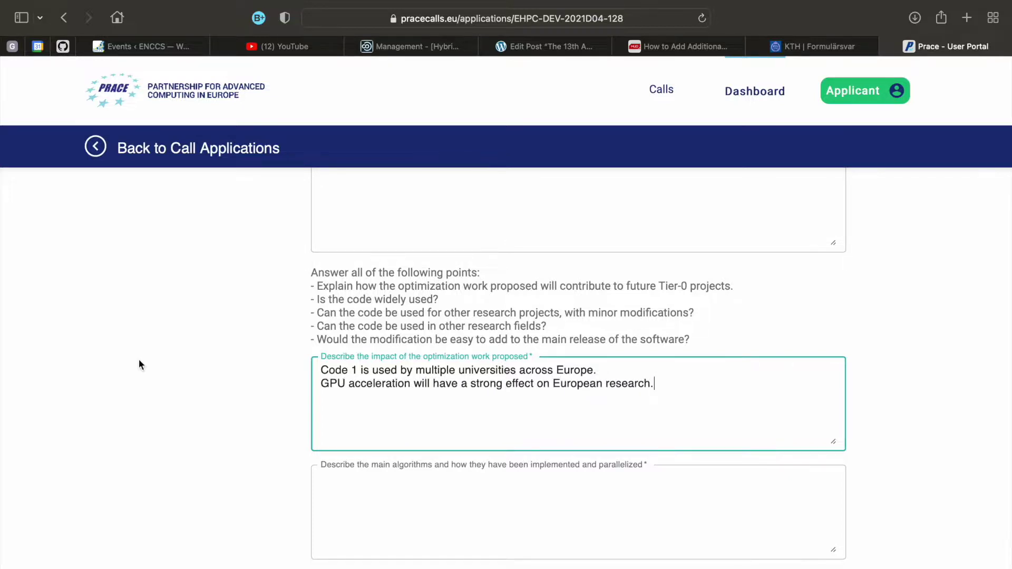
Describe the main algorithms: how Code 1 works, Algorithm 1 uses method #1, Algorithm 2 uses method #2
{"action": "key", "text": "Tab"}
{"action": "type", "text": "Here you can add details on how Co"}
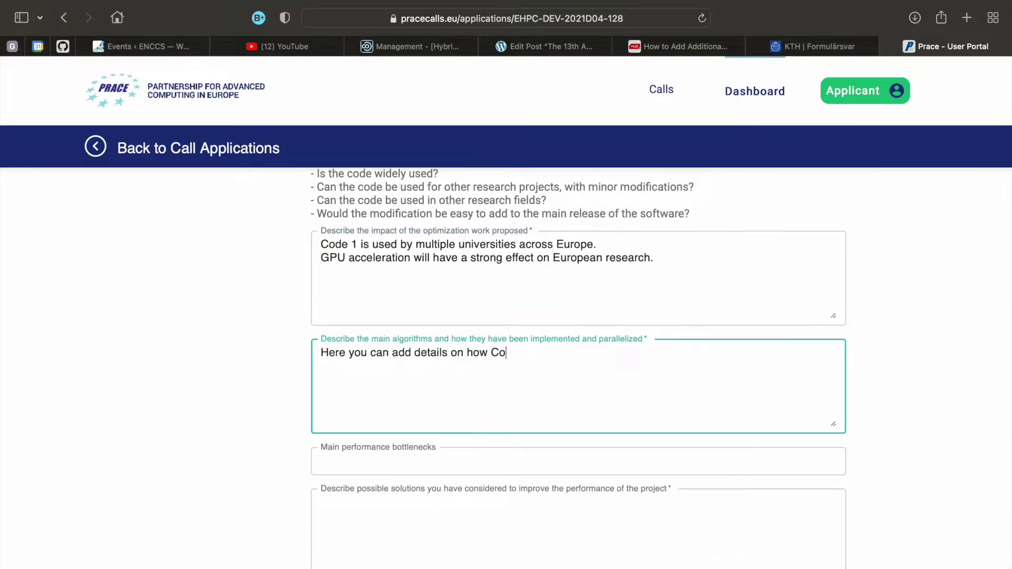
{"action": "type", "text": "de 1 works."}
{"action": "key", "text": "Return"}
{"action": "type", "text": "Algorithm 1 uses method #q"}
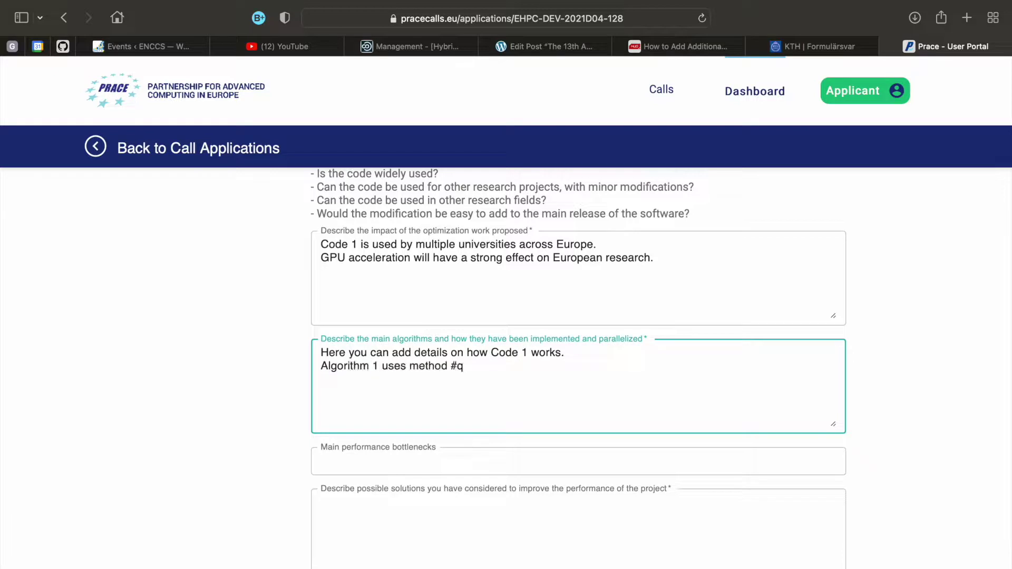
{"action": "key", "text": "BackSpace"}
{"action": "type", "text": "1"}
{"action": "key", "text": "Return"}
{"action": "type", "text": "Algorithm 2 uses method #2"}
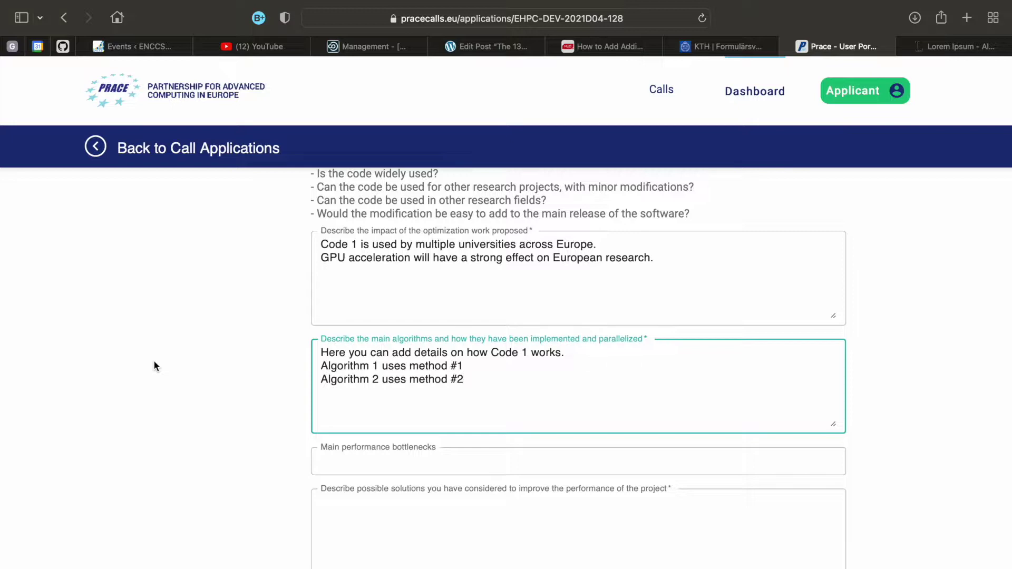
Fill the solutions, optimization work and limitations answers with Lorem ipsum, then go to Terms of Reference
{"action": "key", "text": "Tab"}
{"action": "key", "text": "Tab"}
{"action": "type", "text": "Lorem ipsum dolor sit amet, consectetur adipiscing elit, sed do eiusmod tempor incididunt ut labore et dolore magna aliqua. Ut enim ad minim veniam, quis nostrud exercitation ullamco laboris nisi ut aliquip ex ea commodo consequat. Duis aute irure dolor in reprehenderit in voluptate velit esse cillum dolore eu fugiat nulla pariatur. Excepteur sint occaecat cupidatat non proident, sunt in culpa qui officia deserunt mollit anim id est laborum"}
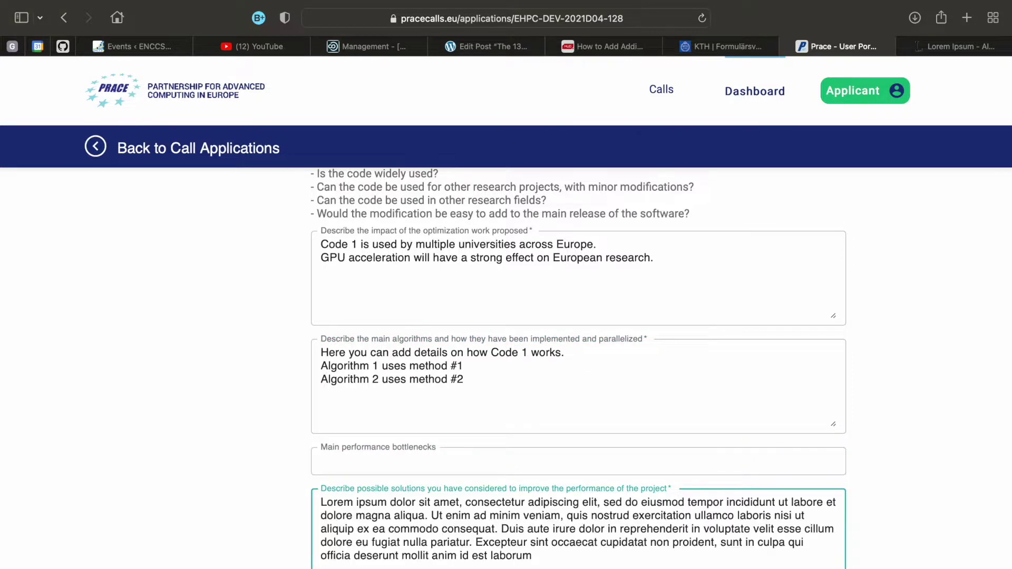
{"action": "scroll", "coordinate": [579, 369], "scroll_direction": "down", "scroll_amount": 5}
{"action": "key", "text": "Tab"}
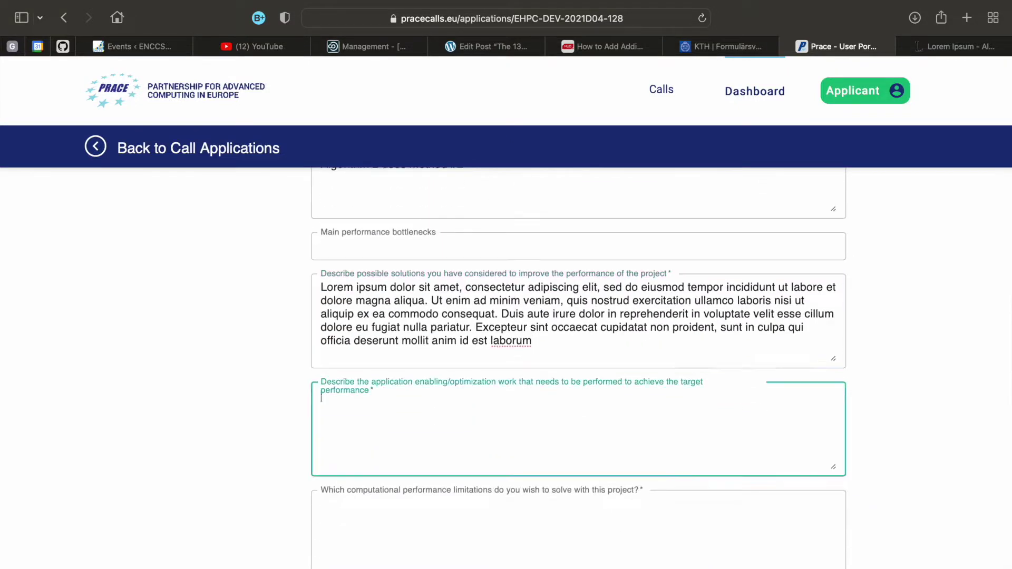
{"action": "type", "text": "Lorem ipsum dolor sit amet, consectetur adipiscing elit, sed do eiusmod tempor incididunt ut labore et dolore magna aliqua. Ut enim ad minim veniam, quis nostrud exercitation ullamco laboris nisi ut aliquip ex ea commodo consequat. Duis aute irure dolor in reprehenderit in voluptate velit esse cillum dolore eu fugiat nulla pariatur. Excepteur sint occaecat cupidatat non proident, sunt in culpa qui officia deserunt mollit anim id est laborum"}
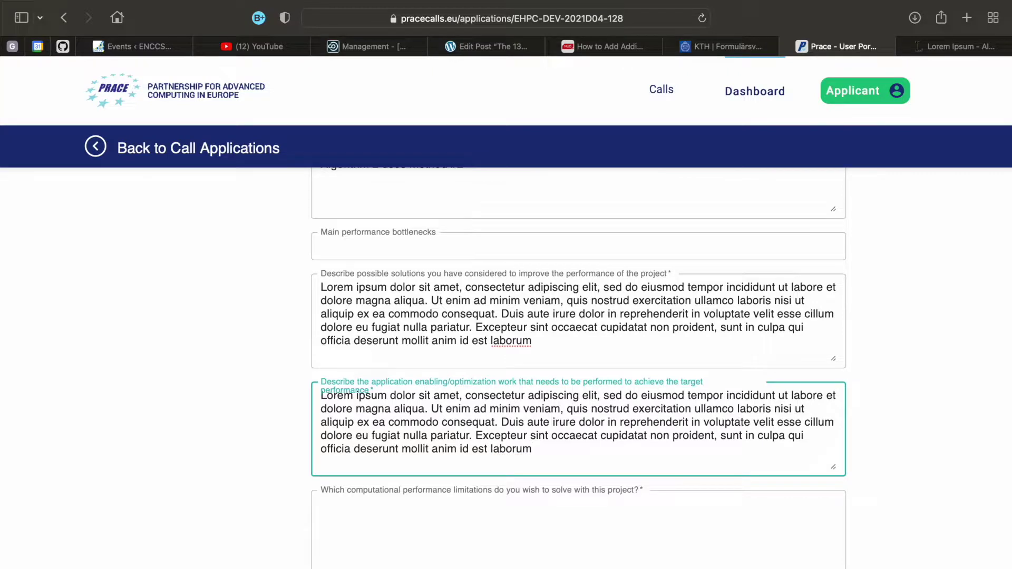
{"action": "key", "text": "Tab"}
{"action": "type", "text": "Lorem ipsum dolor sit amet, consectetur adipiscing elit, sed do eiusmod tempor incididunt ut labore et dolore magna aliqua. Ut enim ad minim veniam, quis nostrud exercitation ullamco laboris nisi ut aliquip ex ea commodo consequat. Duis aute irure dolor in reprehenderit in voluptate velit esse cillum dolore eu fugiat nulla pariatur. Excepteur sint occaecat cupidatat non proident, sunt in culpa qui officia deserunt mollit anim id est laborum"}
{"action": "scroll", "coordinate": [578, 369], "scroll_direction": "down", "scroll_amount": 2}
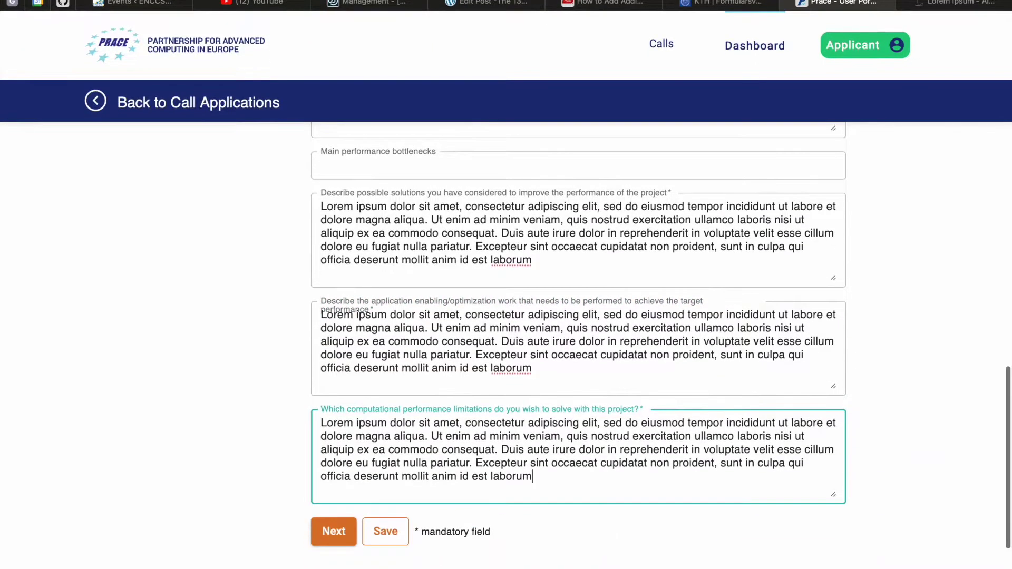
{"action": "left_click", "coordinate": [395, 531]}
{"action": "left_click", "coordinate": [258, 437]}
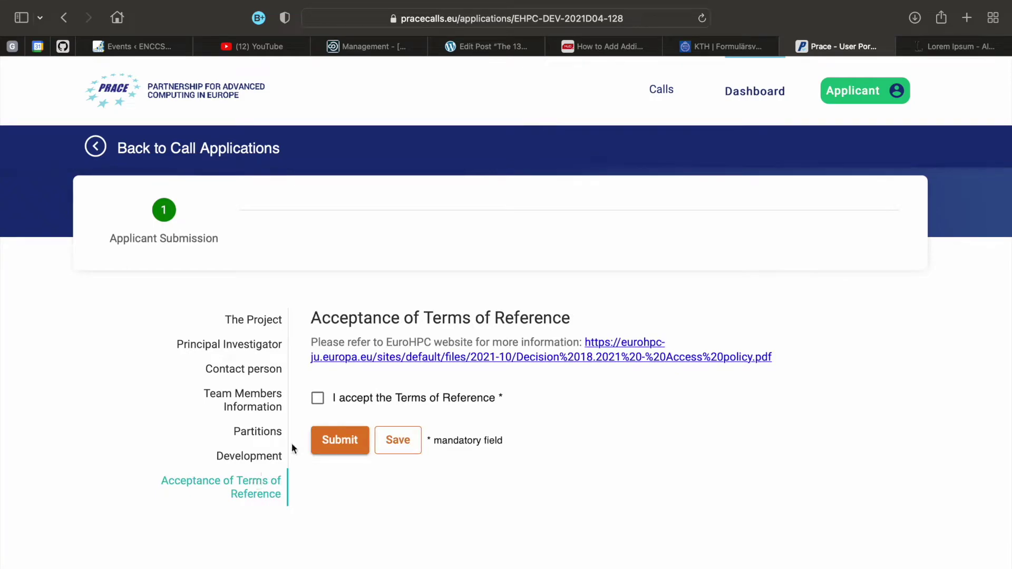
Review the EuroHPC access policy PDF, tick 'I accept the Terms of Reference', and save the draft
{"action": "left_click", "coordinate": [486, 361]}
{"action": "scroll", "coordinate": [487, 358], "scroll_direction": "down", "scroll_amount": 15}
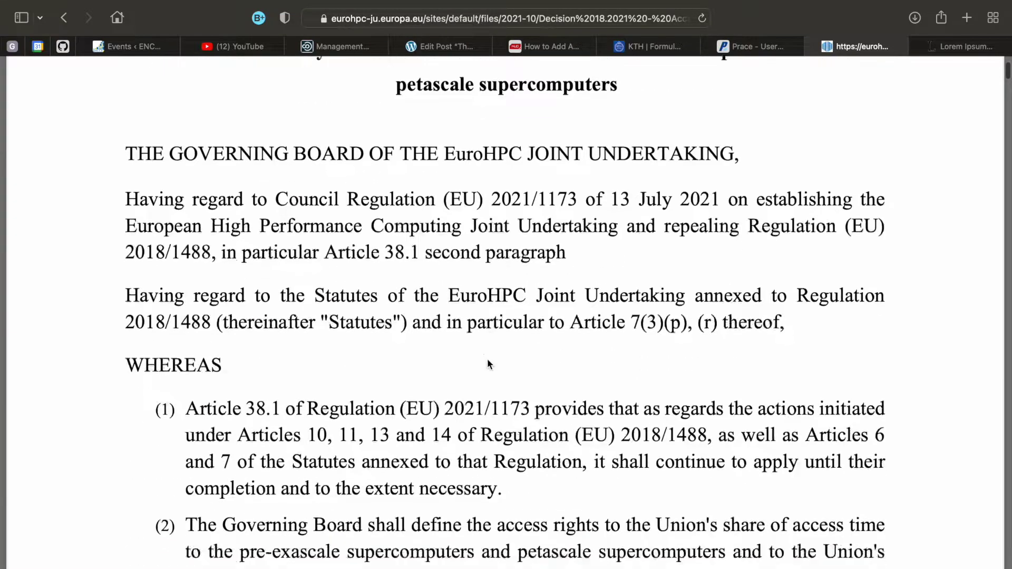
{"action": "key", "text": "ctrl+shift+Tab"}
{"action": "left_click", "coordinate": [318, 401]}
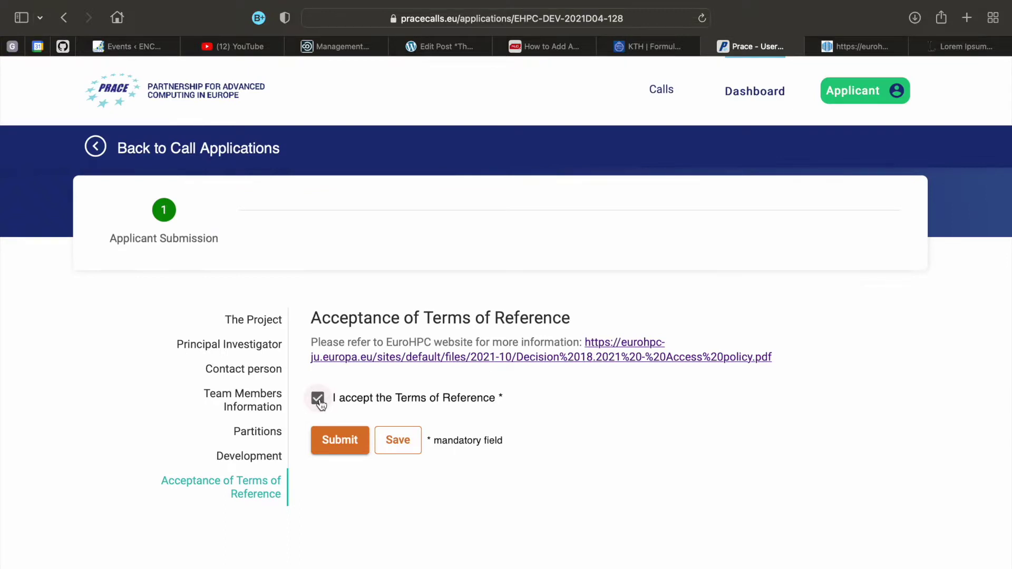
{"action": "left_click", "coordinate": [398, 440]}
{"action": "left_click", "coordinate": [764, 95]}
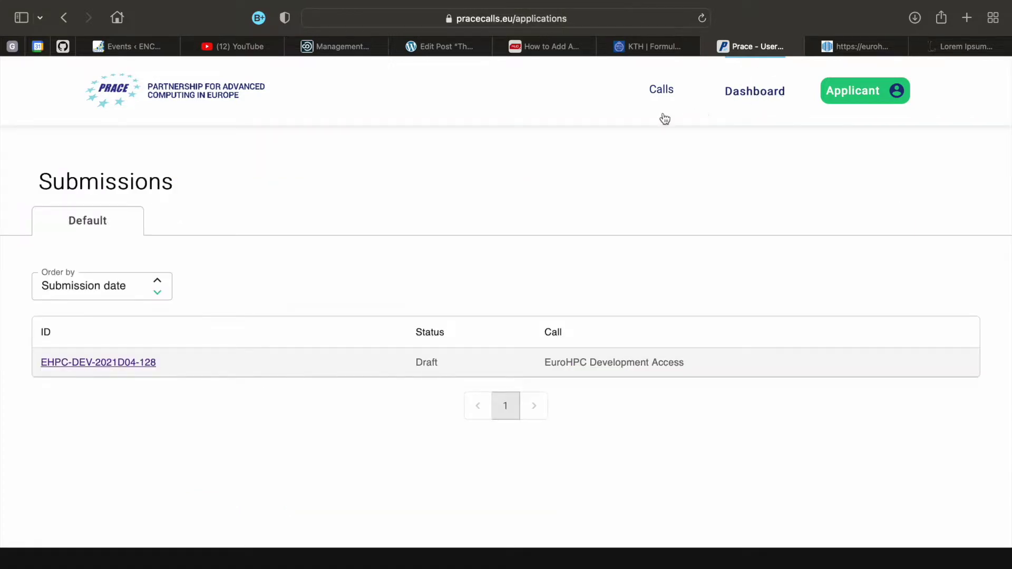
{"action": "left_click", "coordinate": [115, 363]}
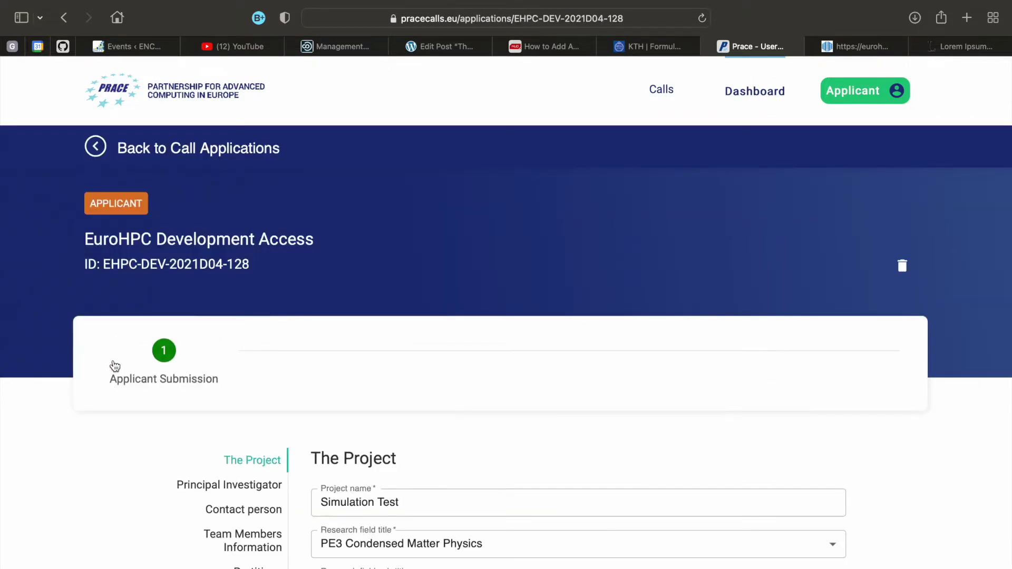
{"action": "scroll", "coordinate": [115, 366], "scroll_direction": "down", "scroll_amount": 3}
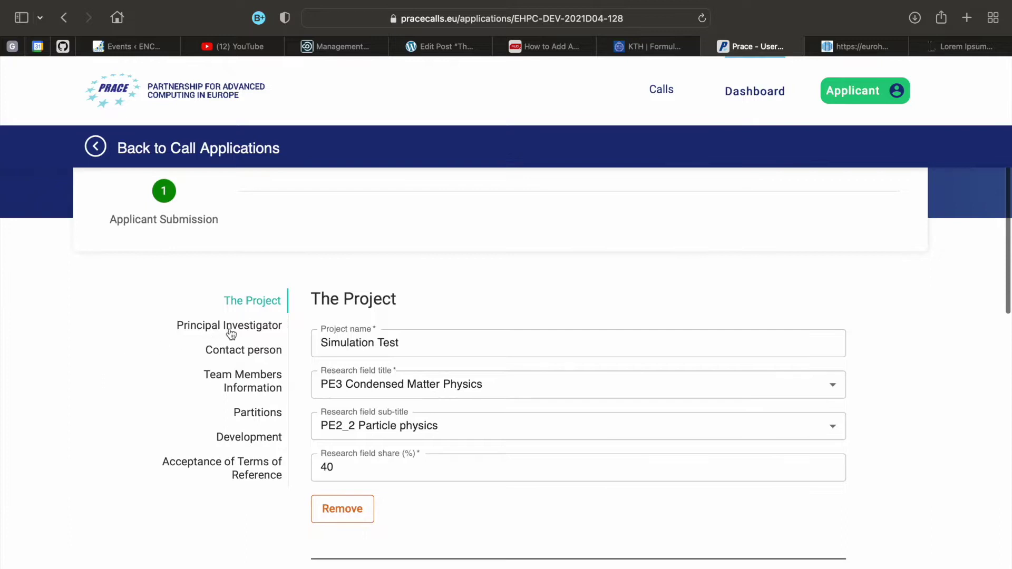
{"action": "left_click", "coordinate": [236, 332]}
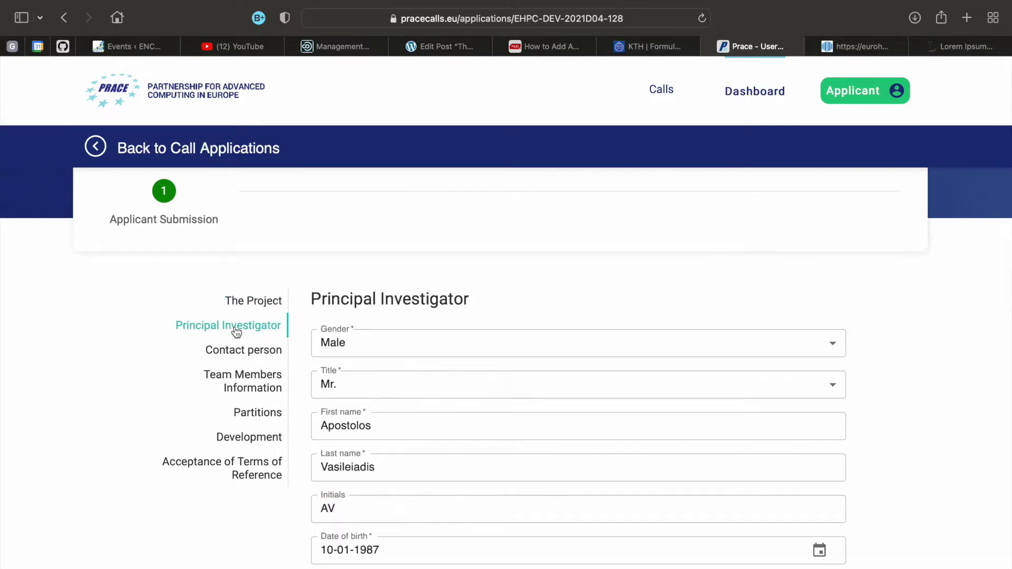
{"action": "left_click", "coordinate": [252, 356]}
{"action": "left_click", "coordinate": [258, 385]}
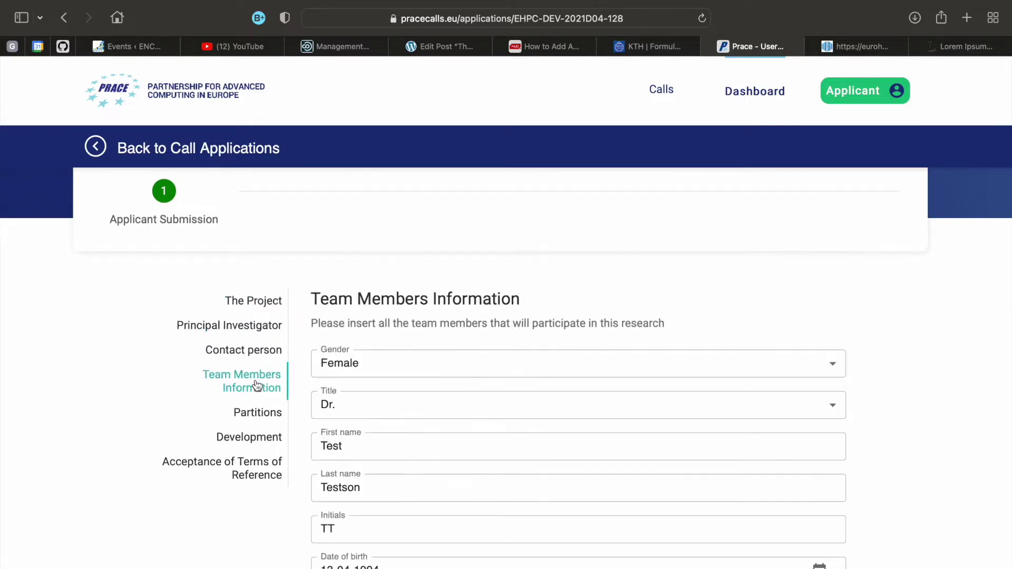
{"action": "left_click", "coordinate": [263, 417]}
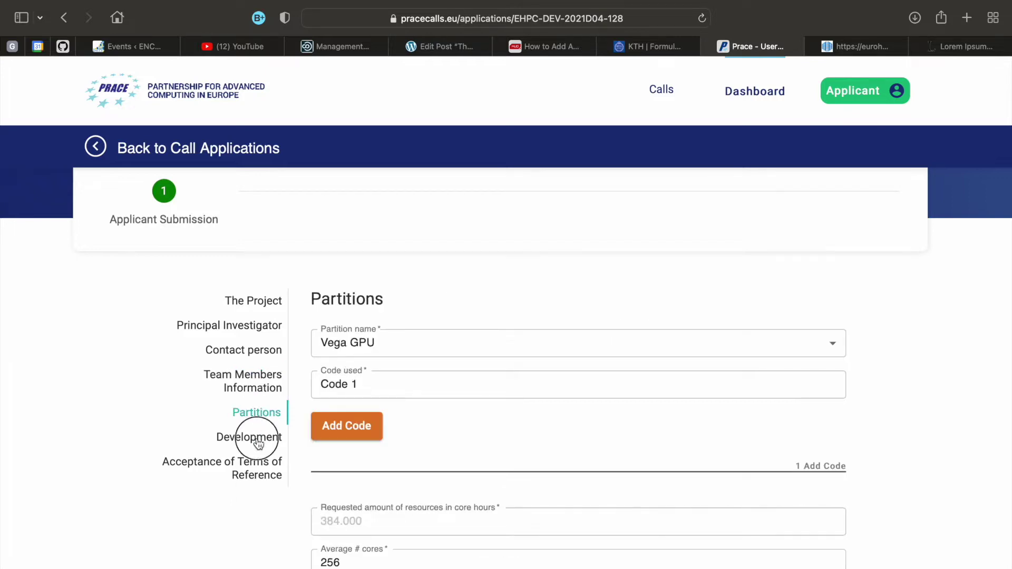
{"action": "left_click", "coordinate": [261, 435]}
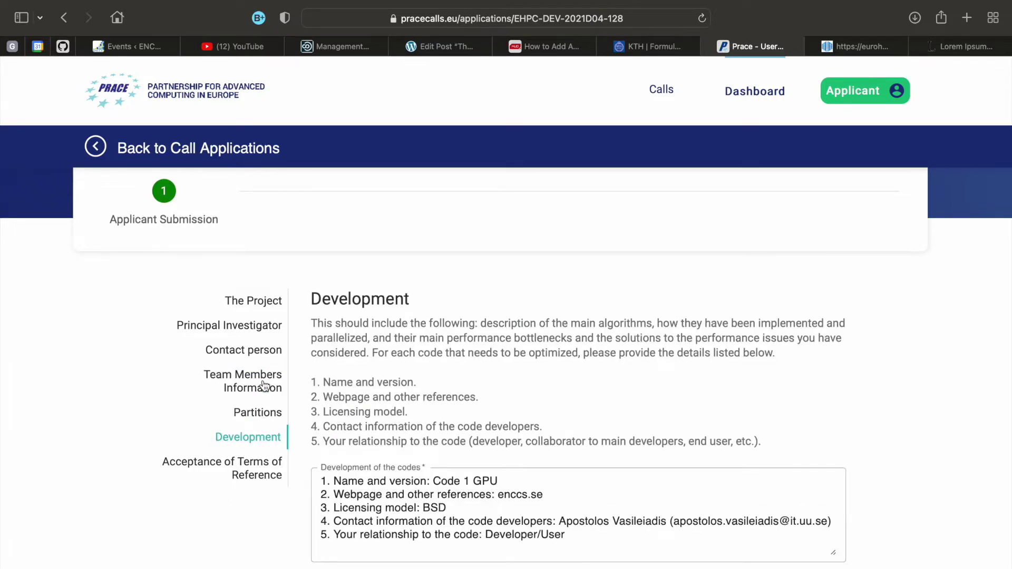